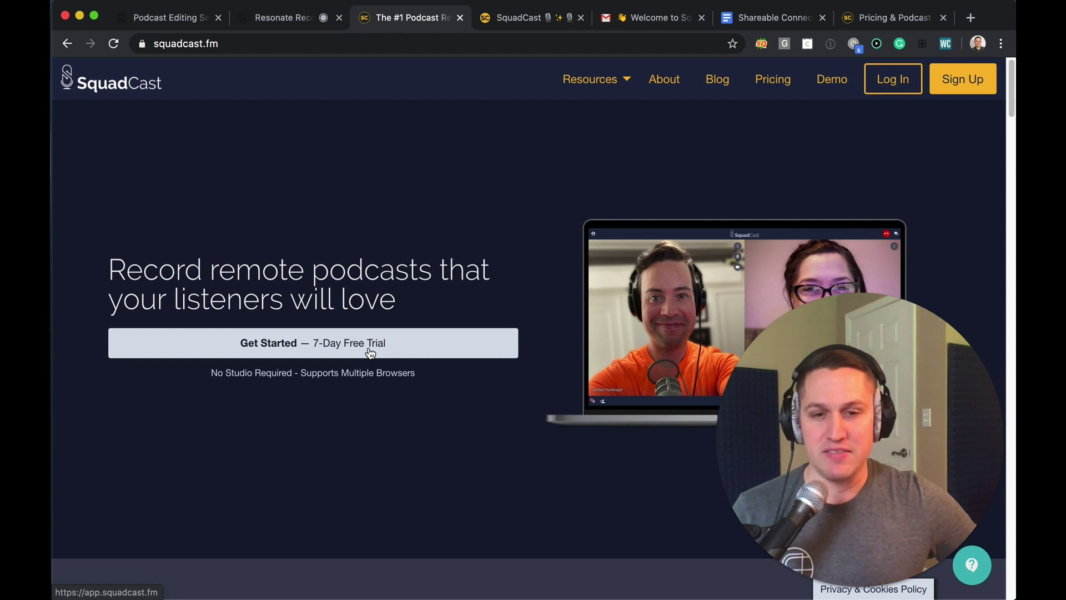
Review SquadCast's pricing, including the volume plans, and compare yearly with monthly billing before returning to the homepage
{"action": "left_click", "coordinate": [889, 17]}
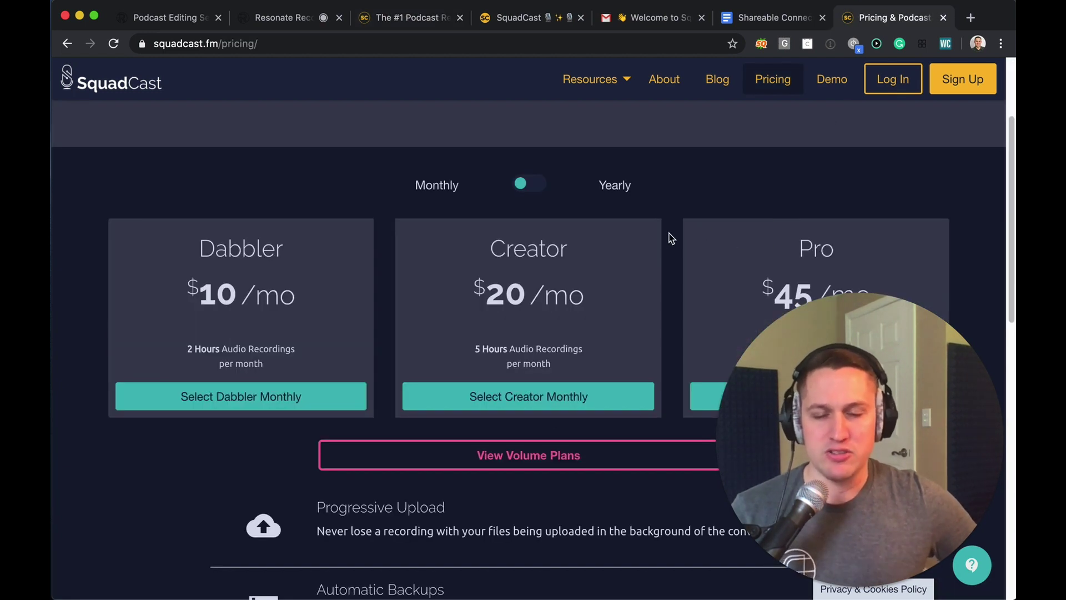
{"action": "left_click", "coordinate": [563, 458]}
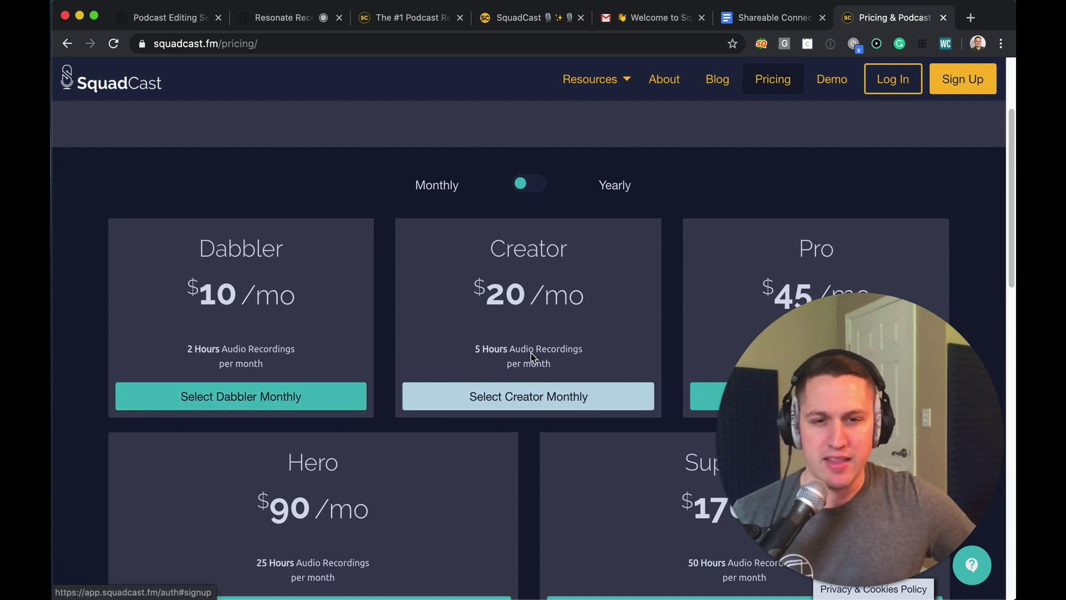
{"action": "left_click", "coordinate": [536, 187]}
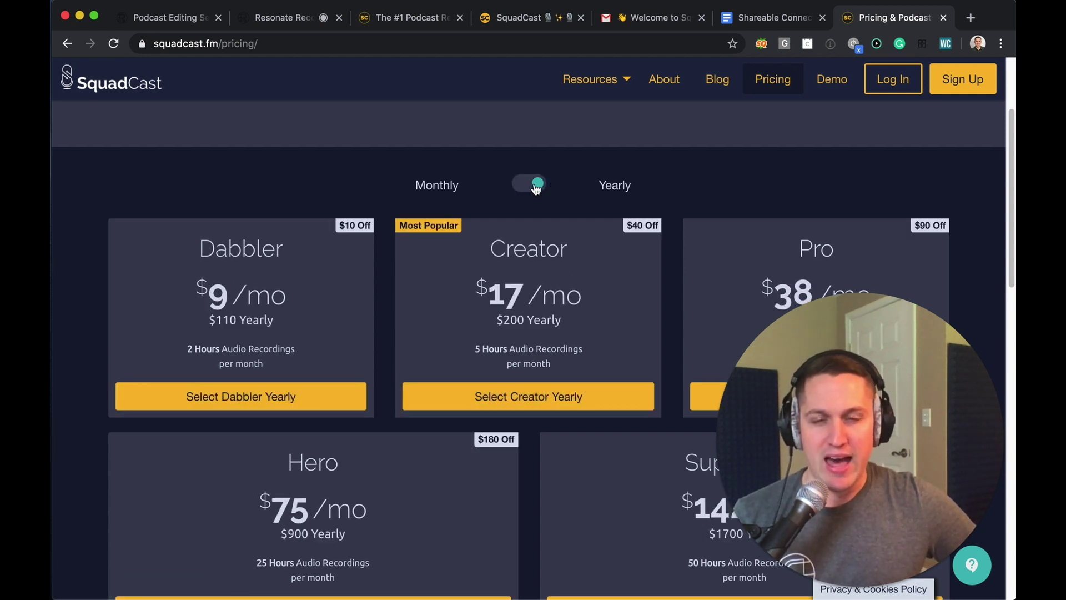
{"action": "left_click", "coordinate": [526, 186]}
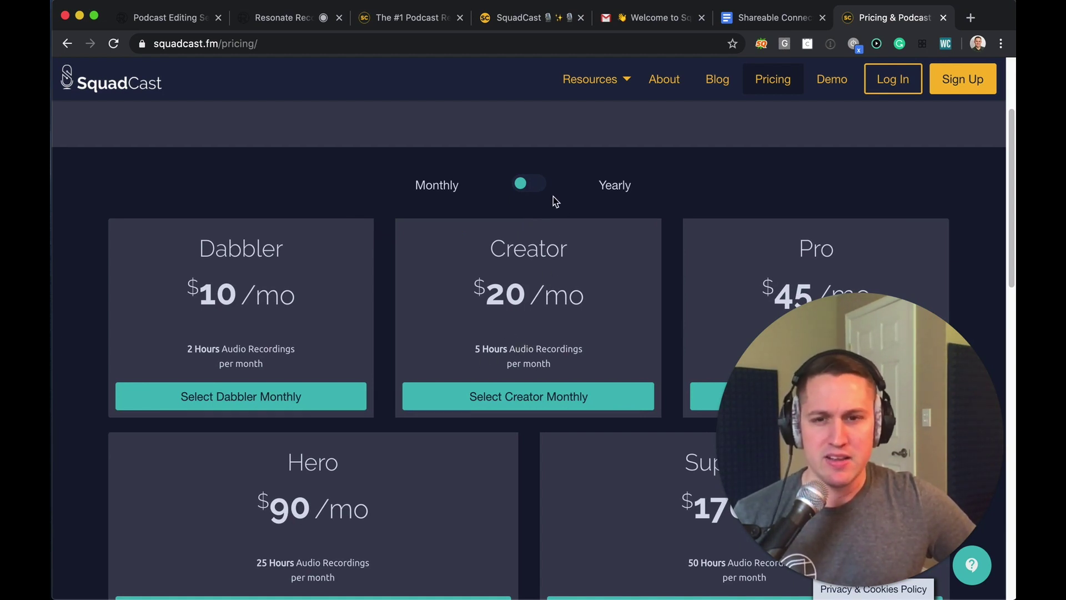
{"action": "left_click", "coordinate": [419, 20]}
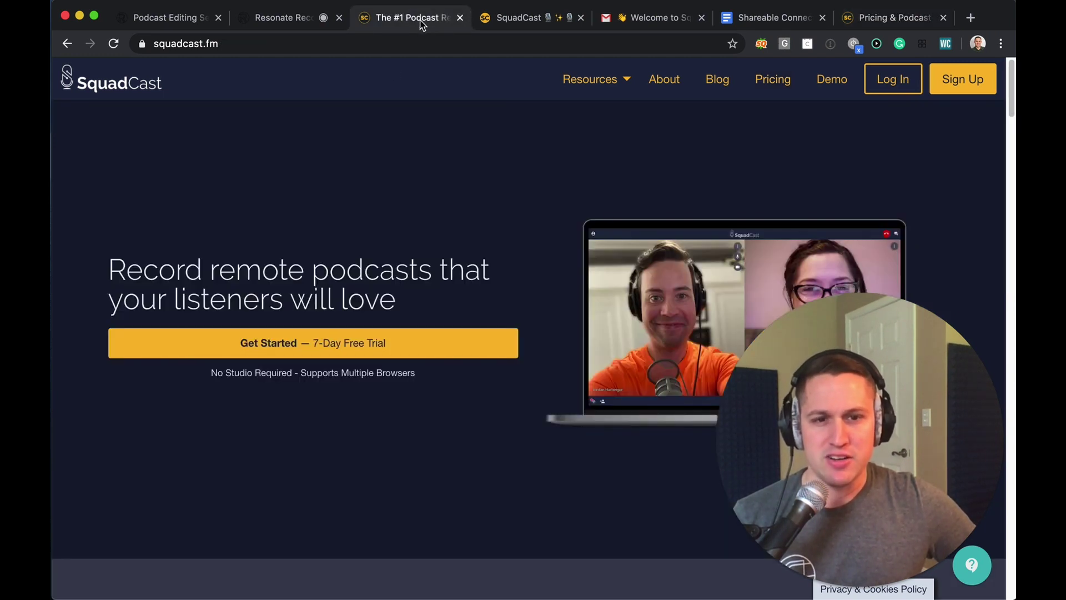
View the SquadCast welcome email and read through the Shareable Connect & Record Checklist document
{"action": "left_click", "coordinate": [636, 20]}
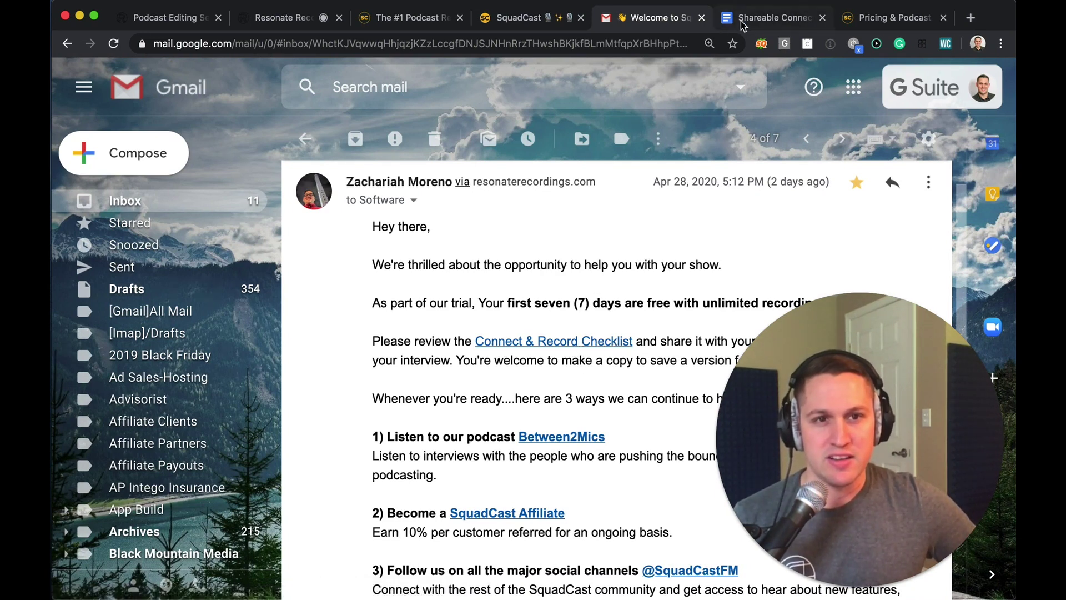
{"action": "key", "text": "ctrl+Tab"}
{"action": "scroll", "coordinate": [600, 297], "scroll_direction": "down", "scroll_amount": 3}
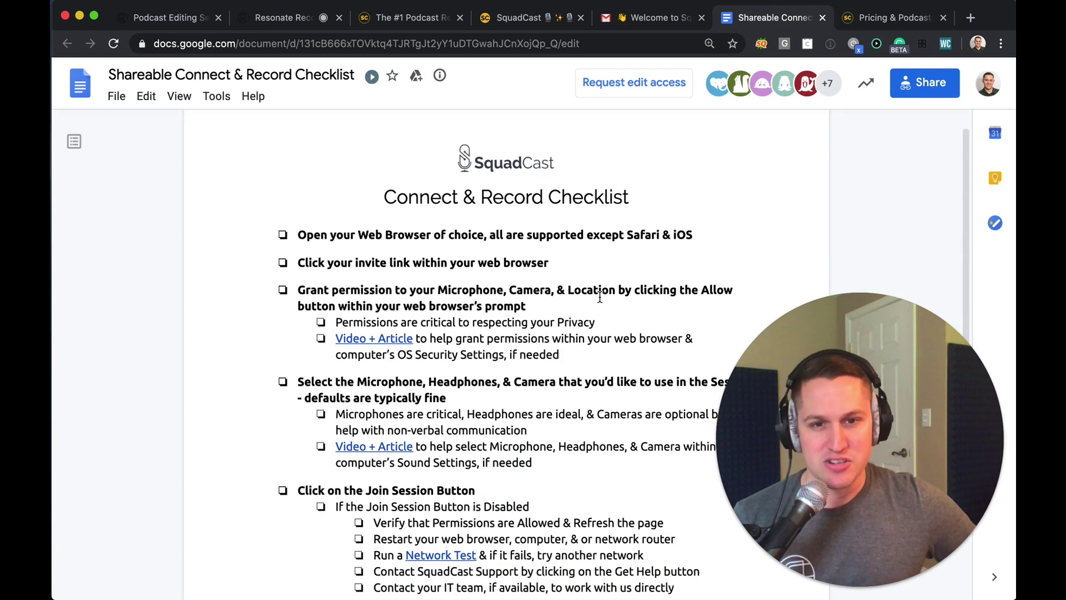
{"action": "scroll", "coordinate": [599, 297], "scroll_direction": "down", "scroll_amount": 2}
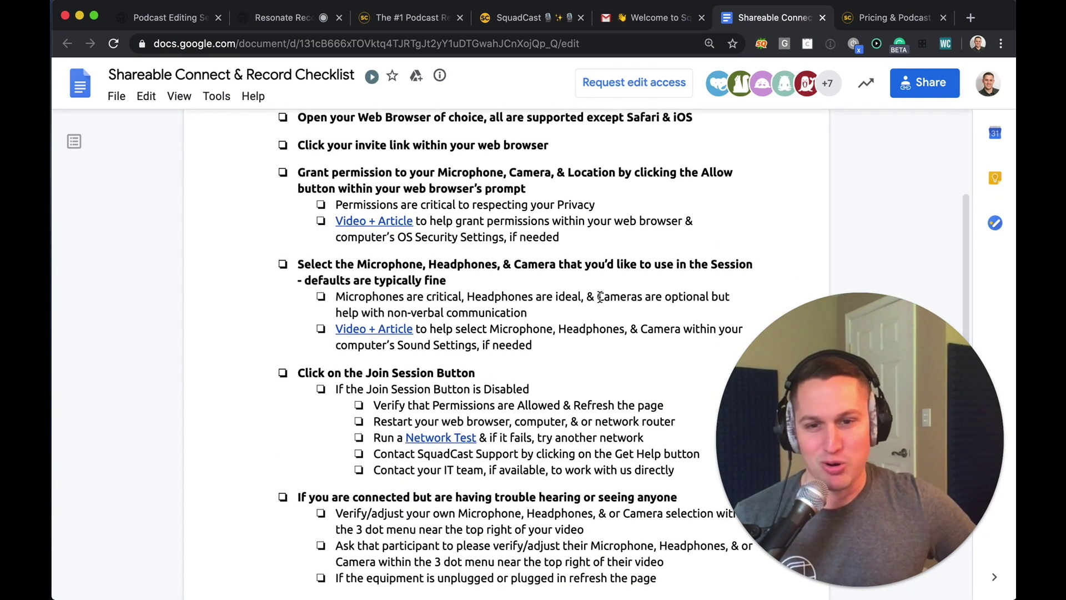
{"action": "scroll", "coordinate": [575, 307], "scroll_direction": "down", "scroll_amount": 4}
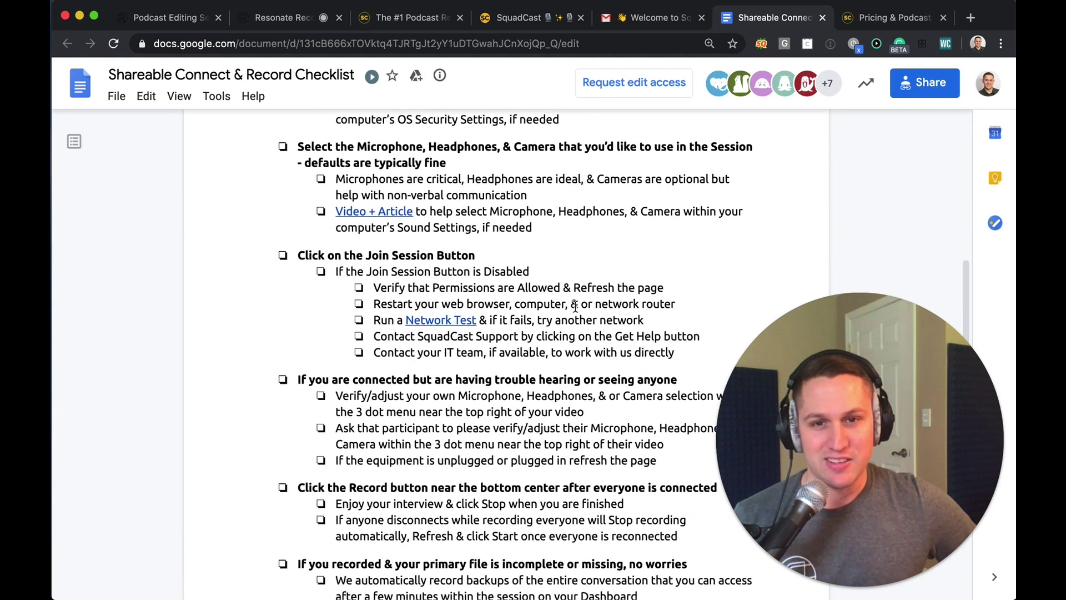
{"action": "scroll", "coordinate": [575, 307], "scroll_direction": "up", "scroll_amount": 9}
Go to the SquadCast dashboard at app.squadcast.fm/dashboard and select the Culpable podcast's RSS feed URL
{"action": "left_click", "coordinate": [168, 20]}
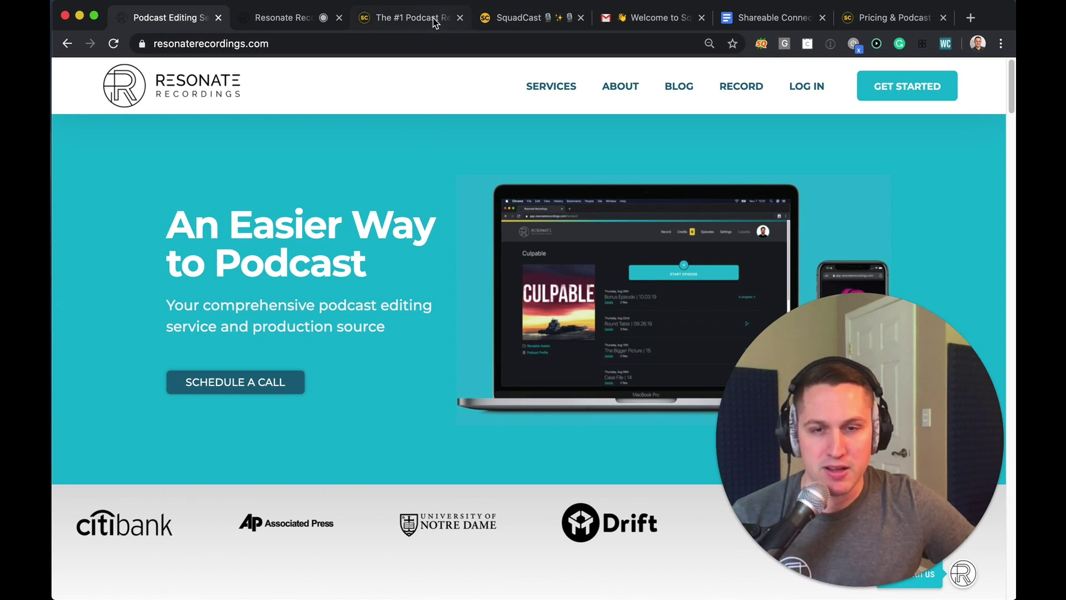
{"action": "left_click", "coordinate": [436, 23]}
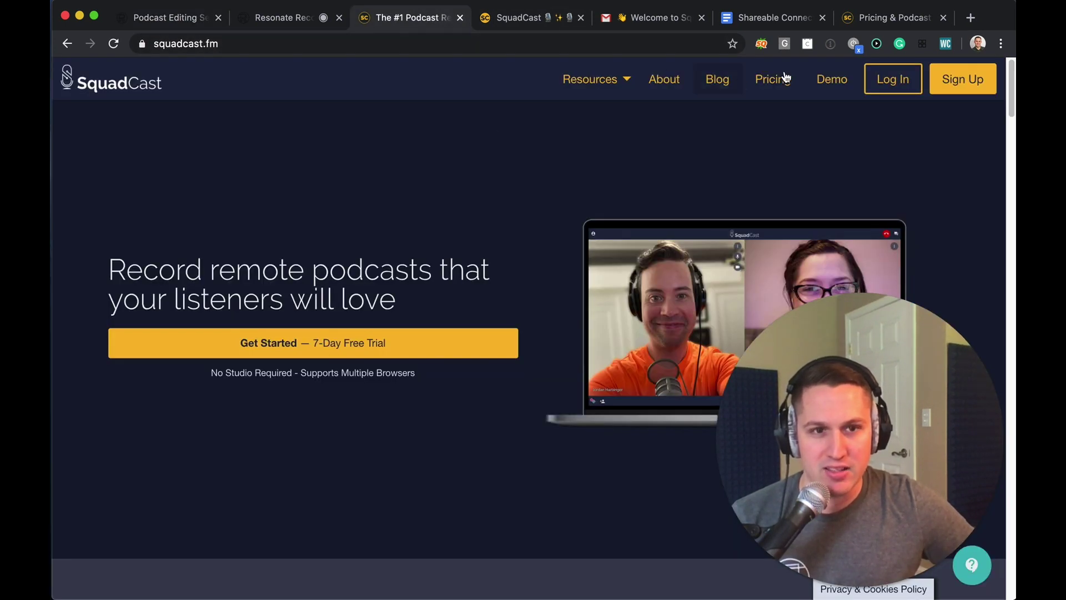
{"action": "left_click", "coordinate": [530, 25]}
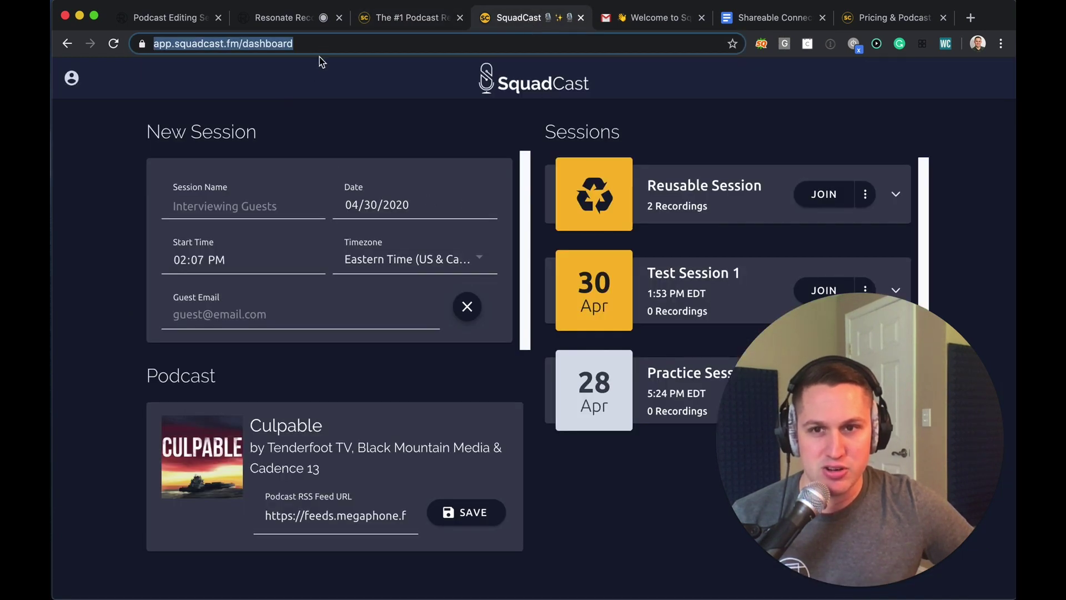
{"action": "left_click", "coordinate": [331, 44]}
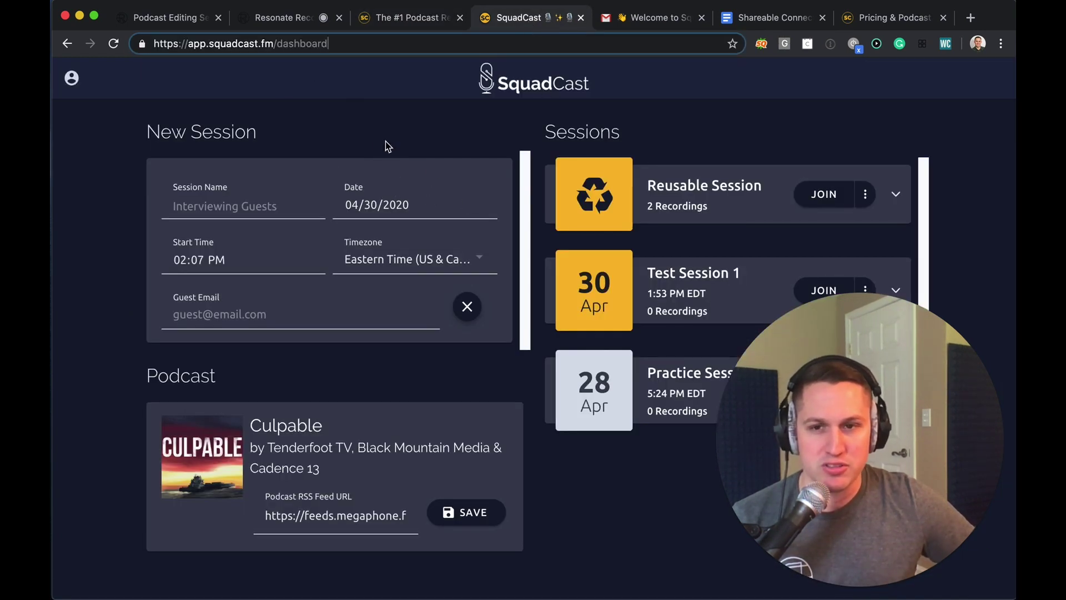
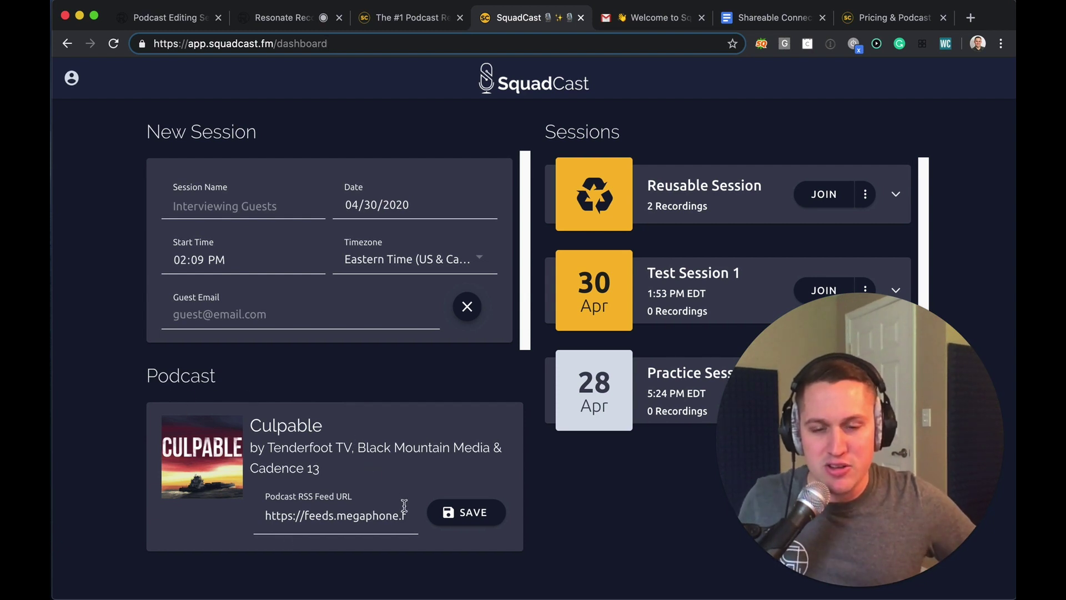
{"action": "triple_click", "coordinate": [361, 518]}
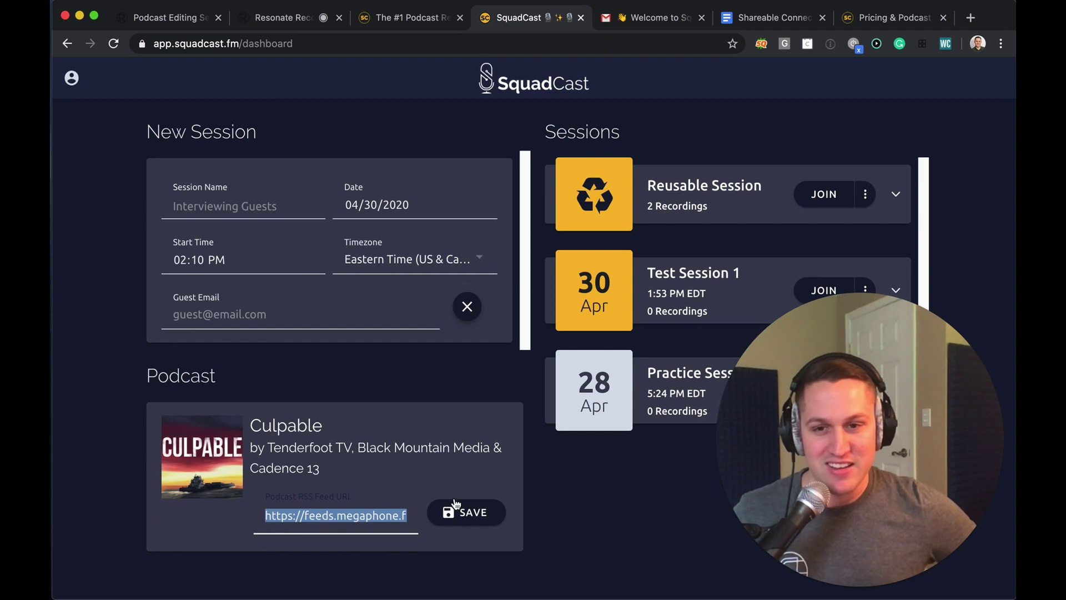
Try the dashboard's light mode and restore dark mode
{"action": "left_click", "coordinate": [72, 78]}
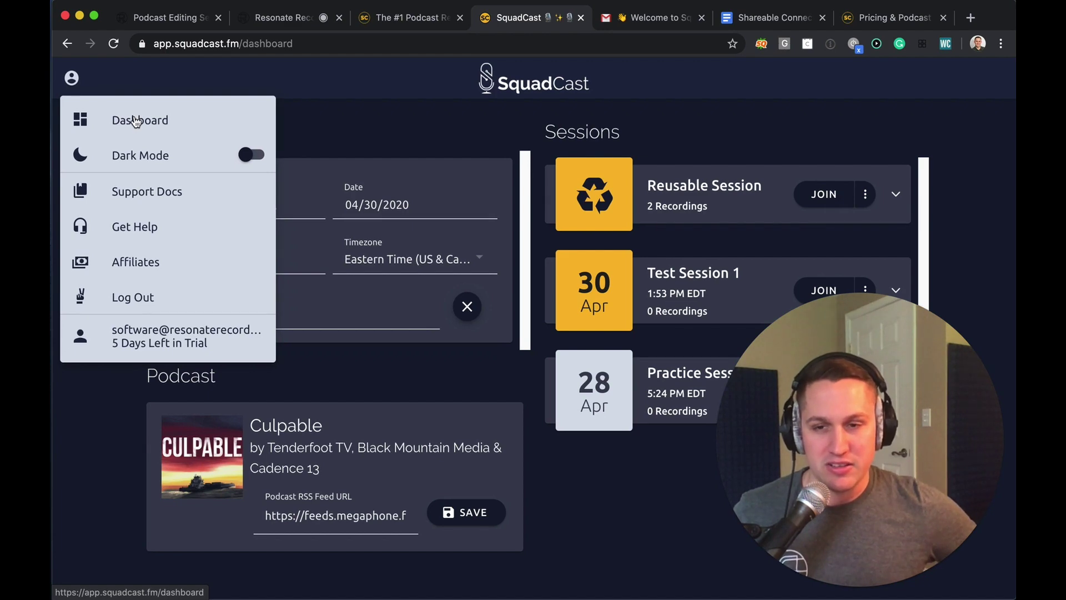
{"action": "left_click", "coordinate": [252, 156]}
{"action": "left_click", "coordinate": [252, 156]}
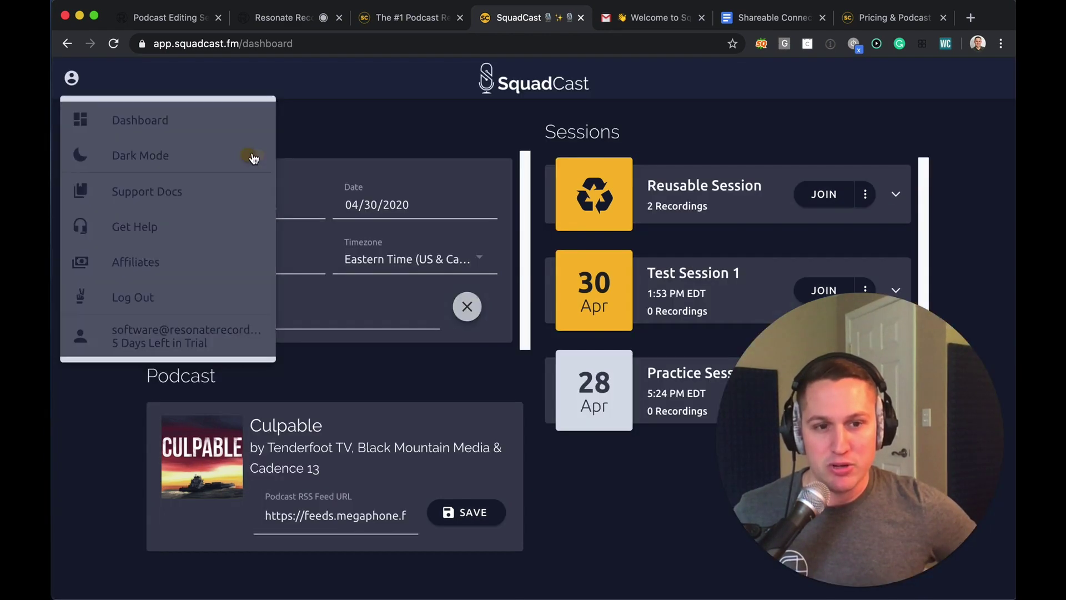
{"action": "left_click", "coordinate": [252, 156]}
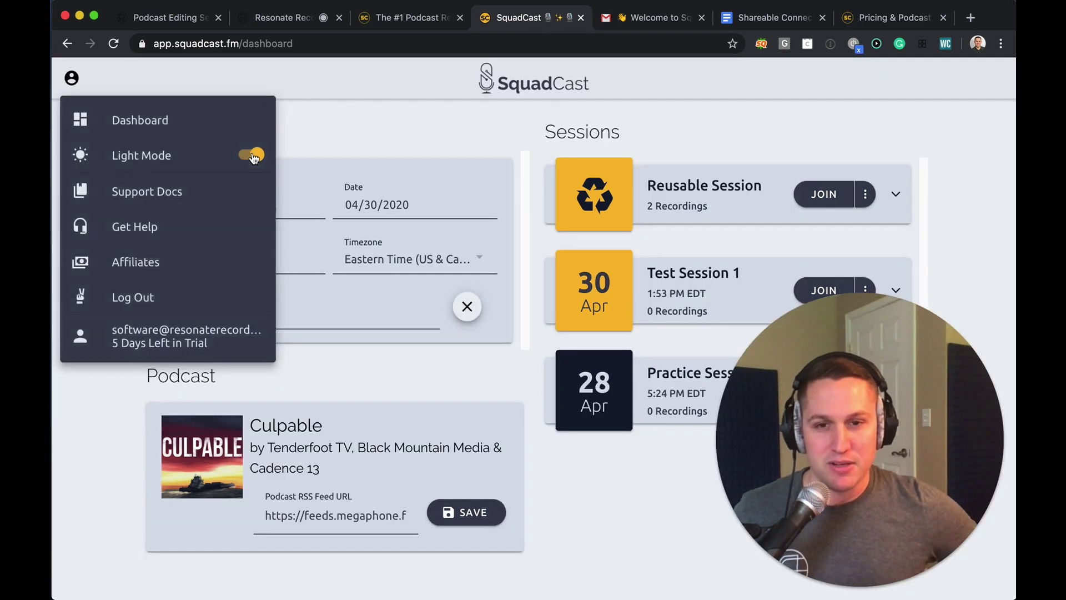
{"action": "left_click", "coordinate": [252, 155]}
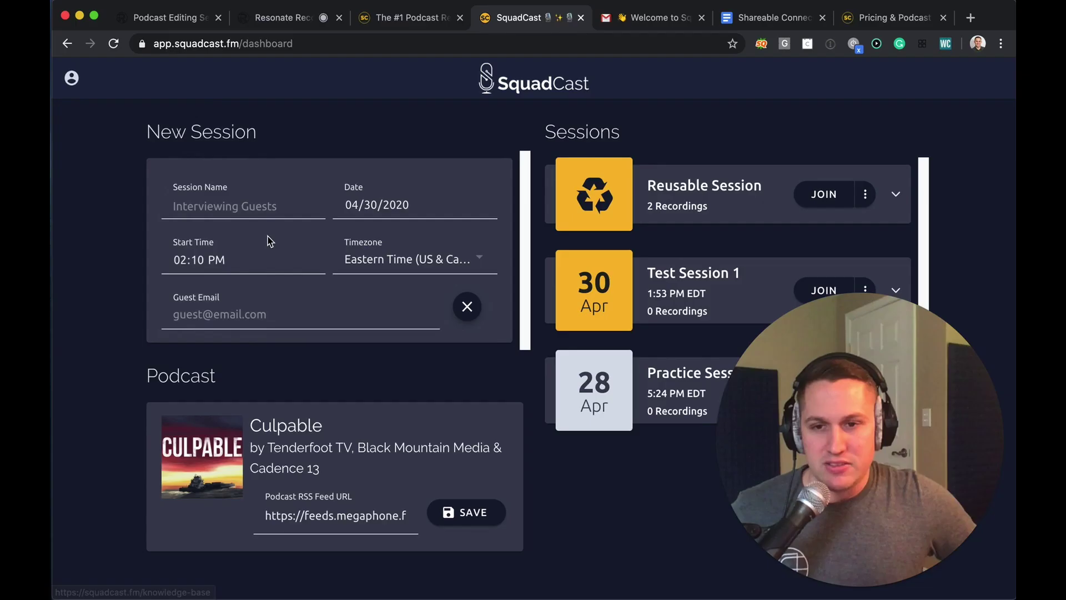
Name the new session "Test Session with" followed by the guest's first name
{"action": "left_click", "coordinate": [249, 206]}
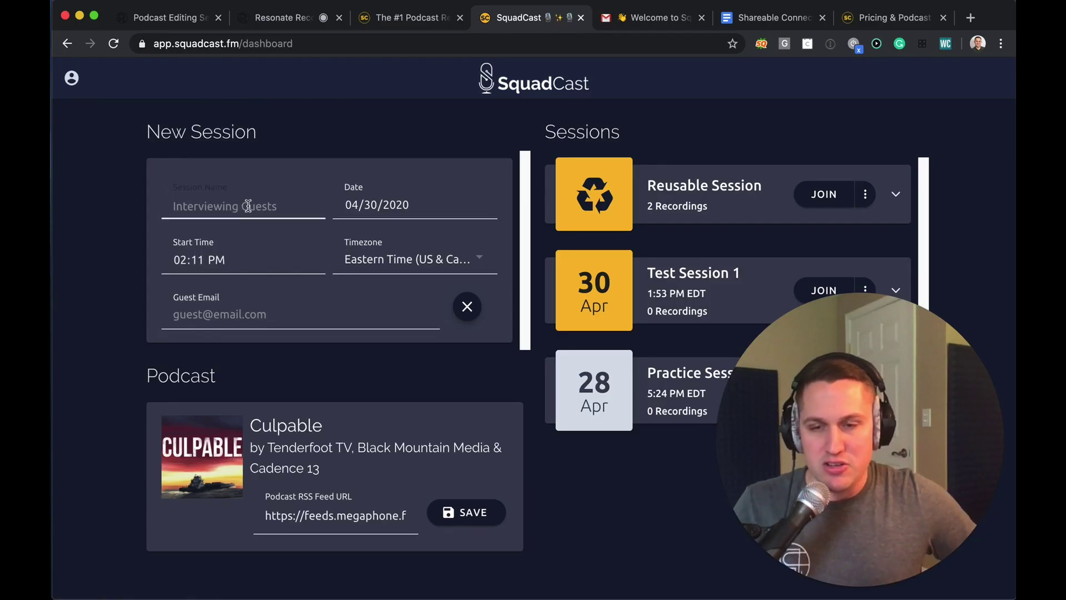
{"action": "type", "text": "Te"}
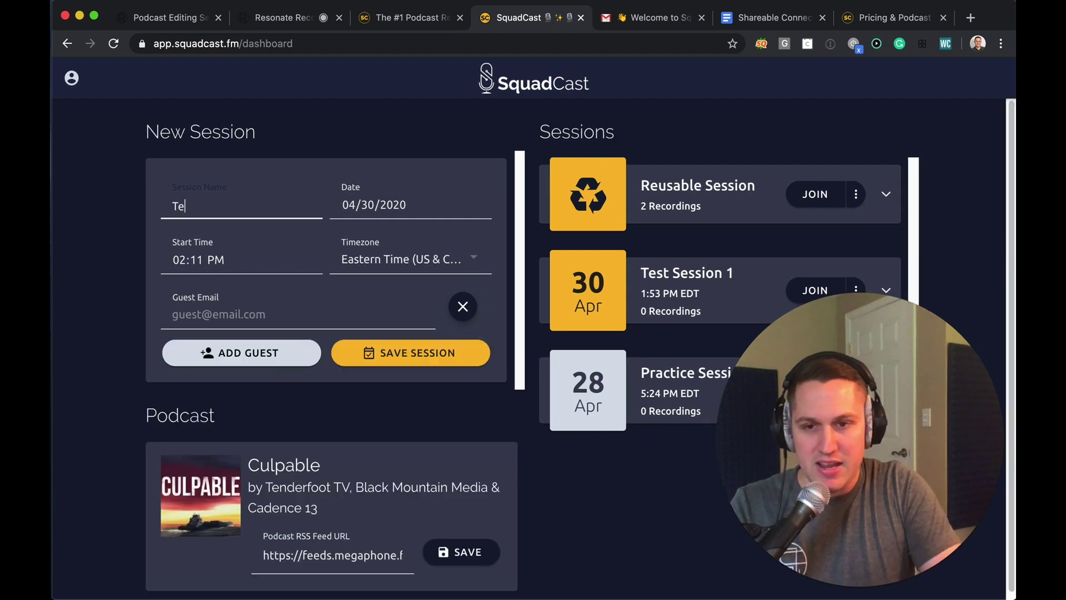
{"action": "type", "text": "st Sess"}
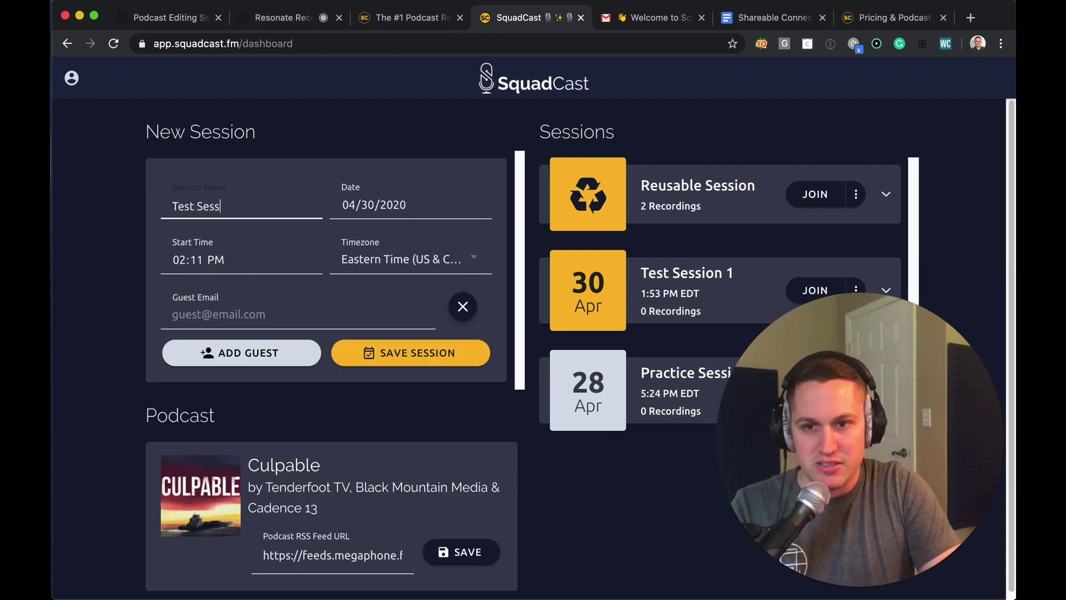
{"action": "type", "text": "ion with Caleb"}
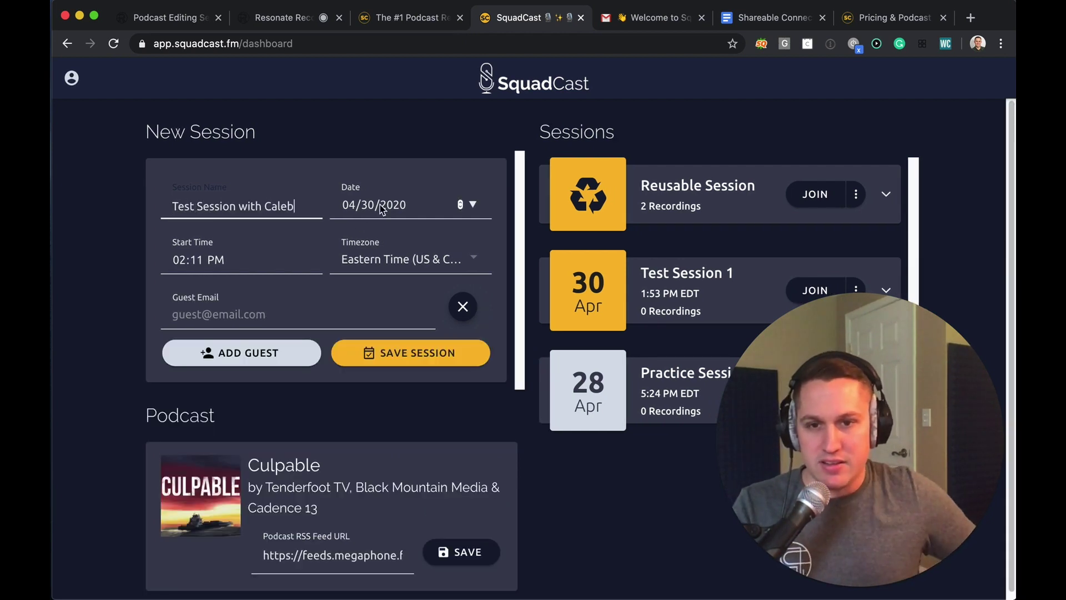
Examine the date, start time and timezone choices for the new session
{"action": "left_click", "coordinate": [445, 206]}
{"action": "left_click", "coordinate": [473, 205]}
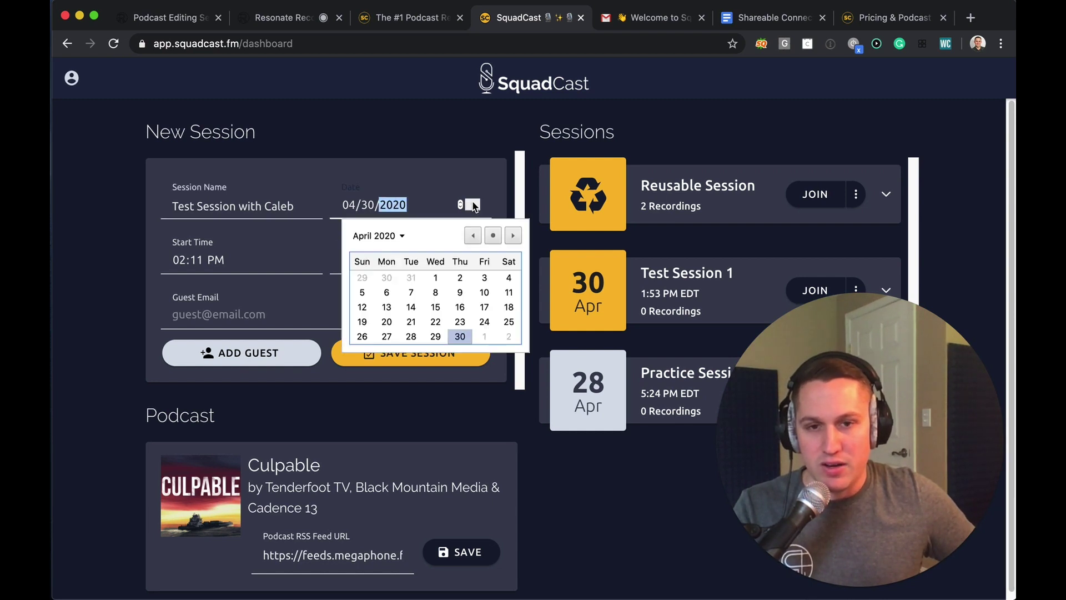
{"action": "left_click", "coordinate": [428, 186]}
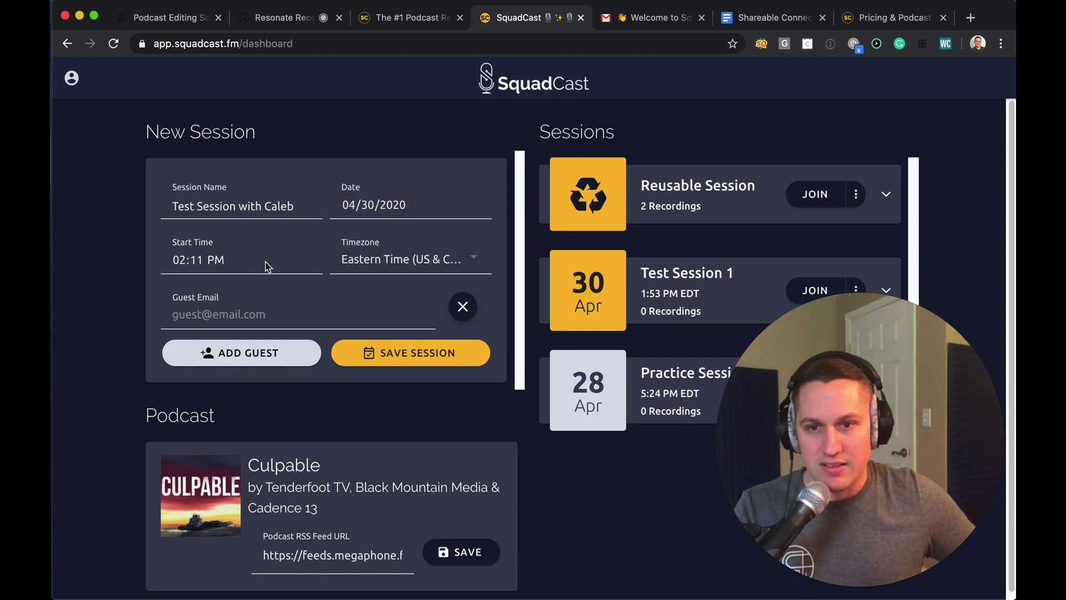
{"action": "left_click", "coordinate": [234, 263]}
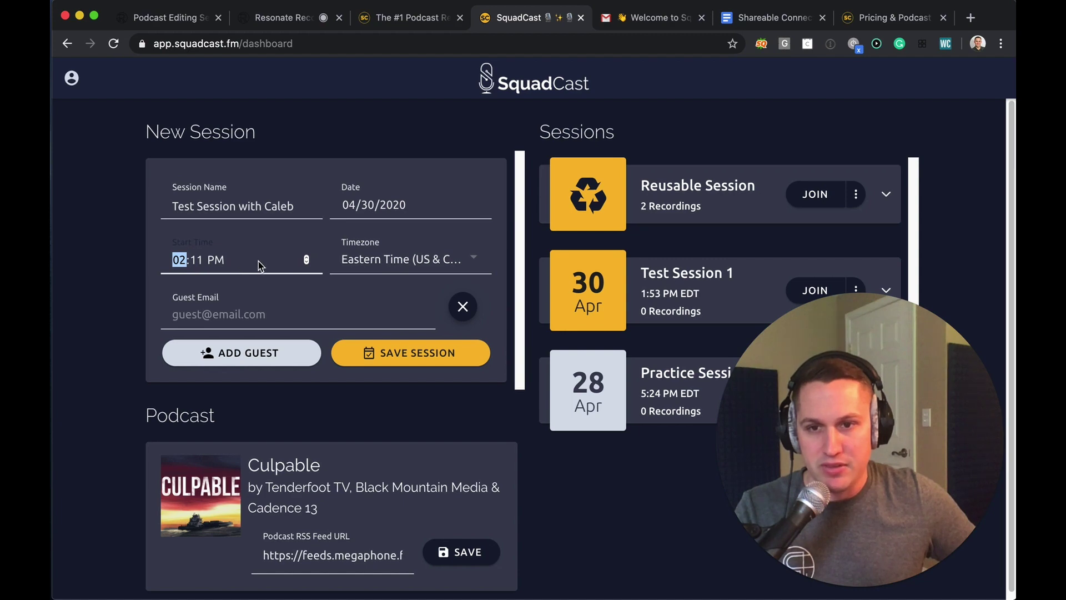
{"action": "left_click", "coordinate": [366, 263]}
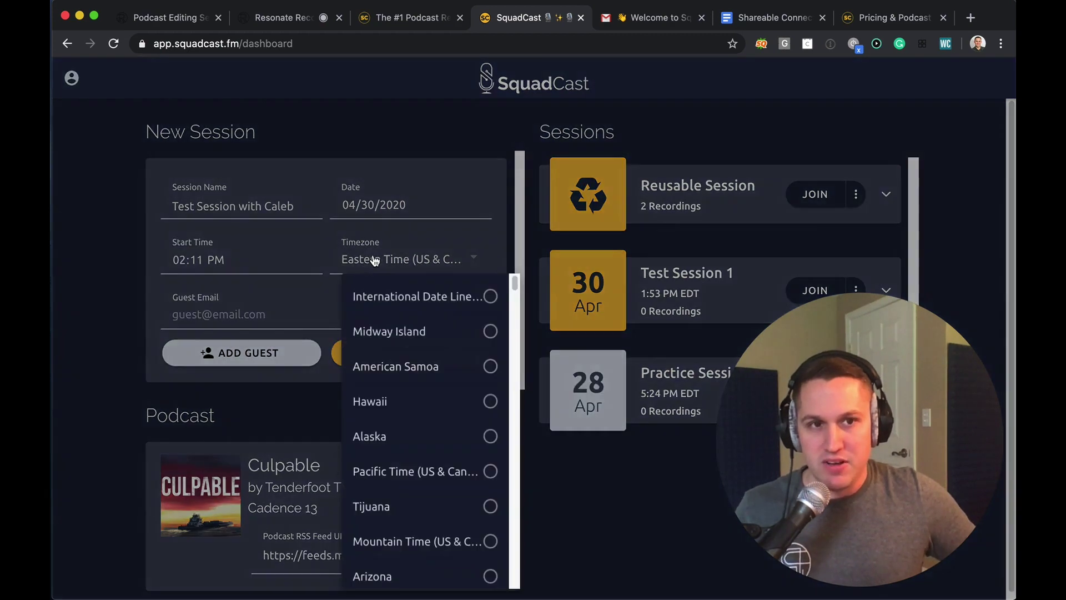
{"action": "left_click", "coordinate": [387, 256]}
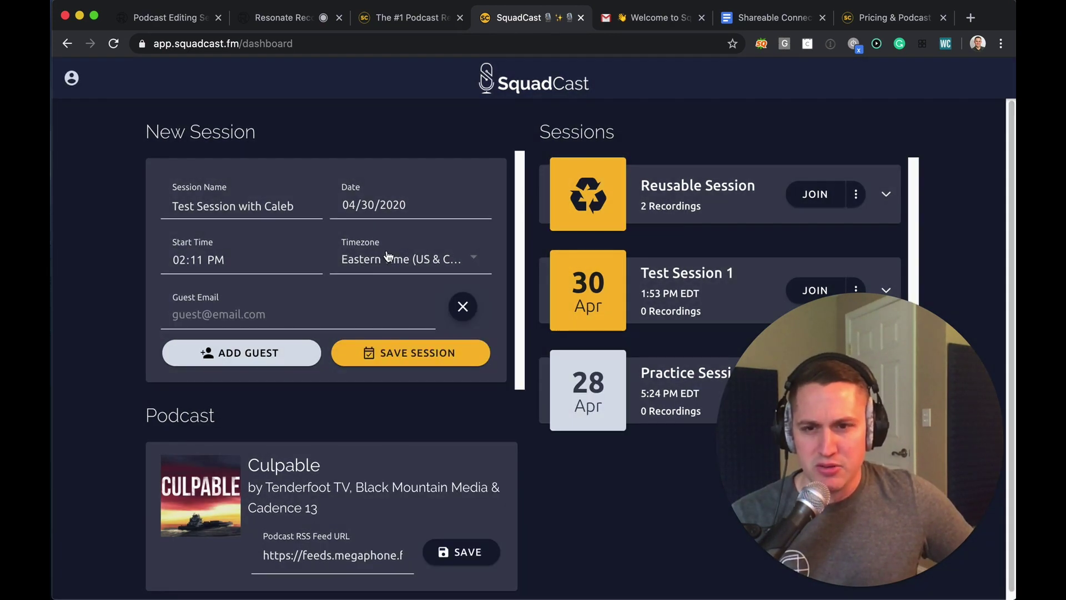
Enter the guest's email address for the new session
{"action": "left_click", "coordinate": [243, 324]}
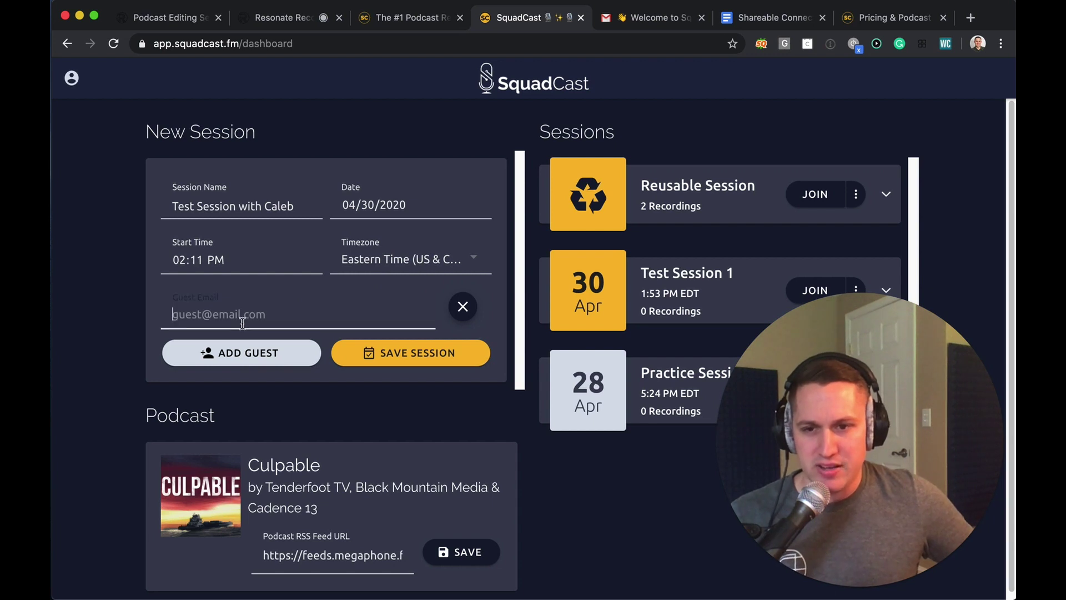
{"action": "type", "text": "calne"}
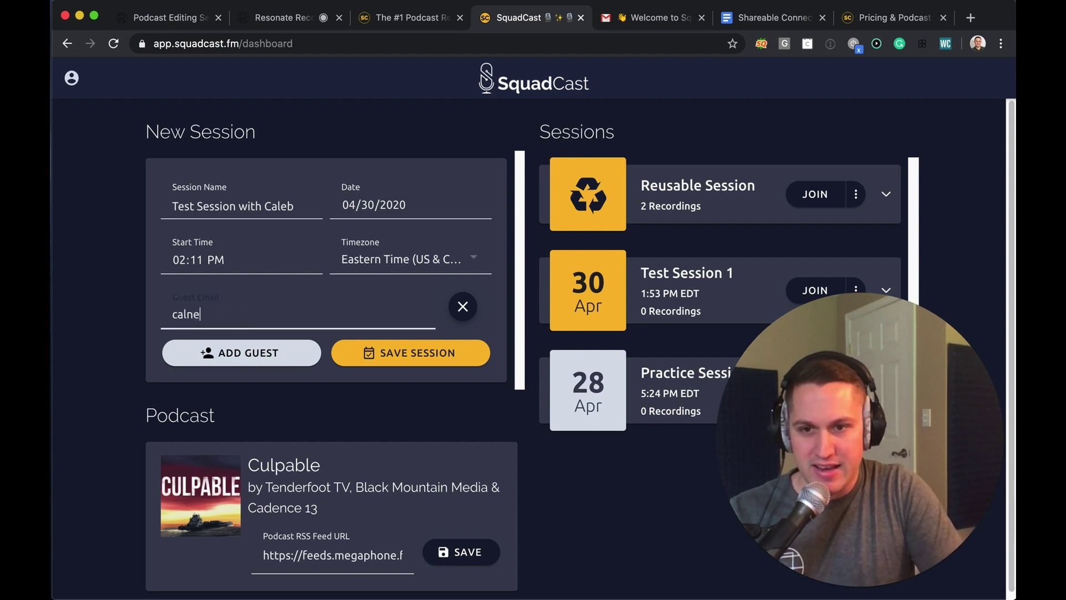
{"action": "left_click", "coordinate": [281, 338]}
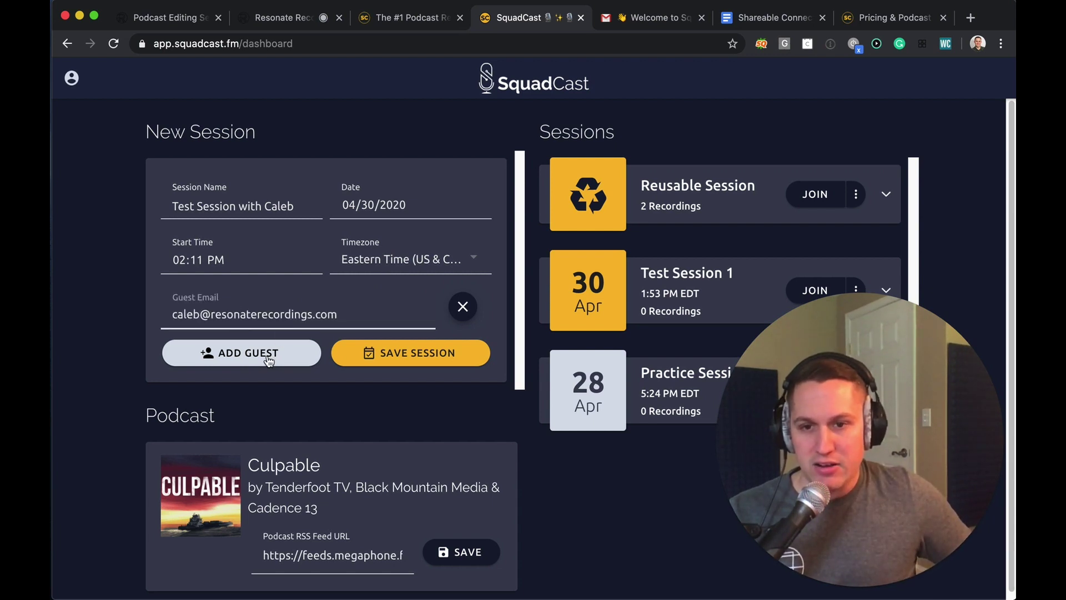
Add two extra guest email fields to the new session and remove both empty ones
{"action": "left_click", "coordinate": [267, 356]}
{"action": "left_click", "coordinate": [264, 414]}
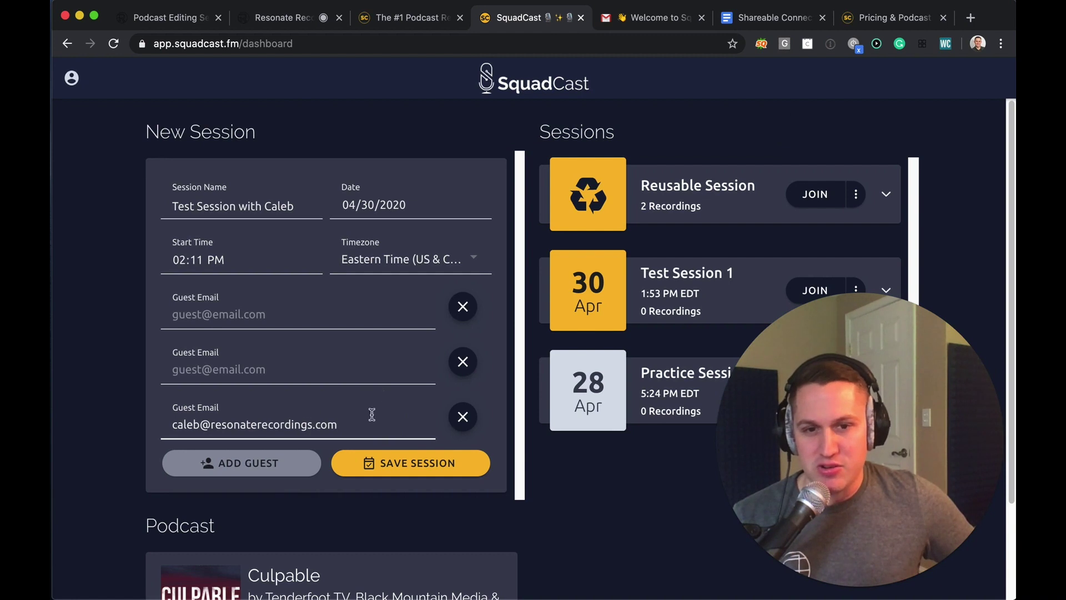
{"action": "left_click", "coordinate": [463, 361]}
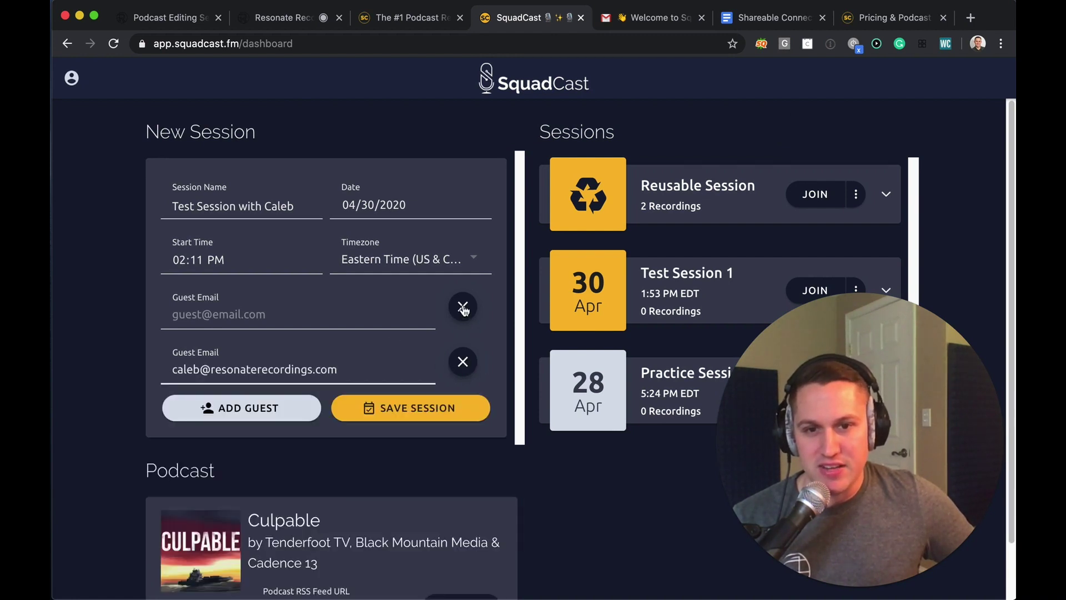
{"action": "left_click", "coordinate": [463, 306]}
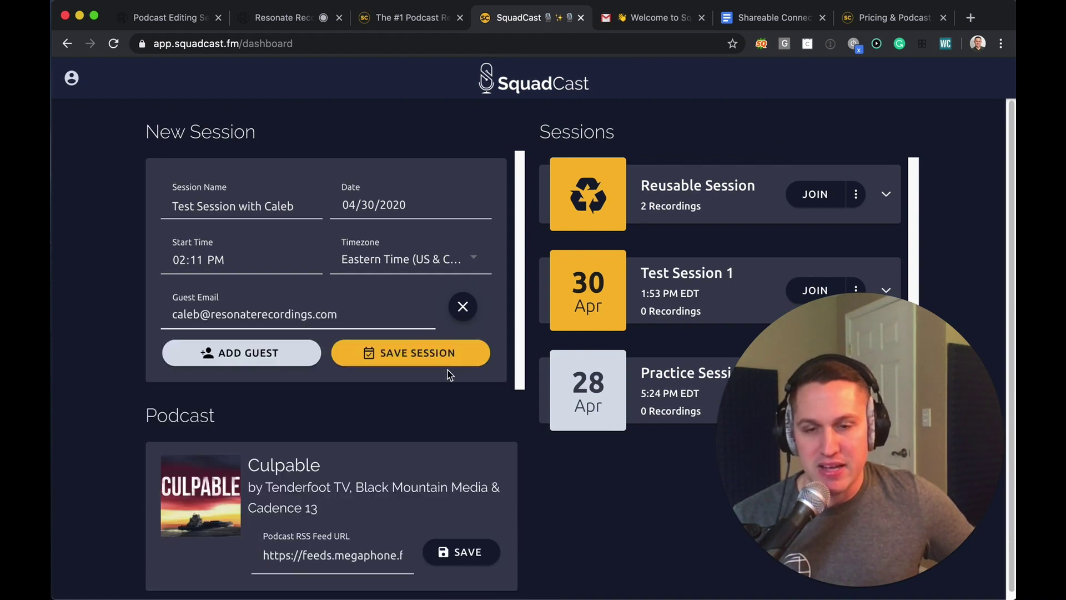
Save the new test session with its single invited guest
{"action": "left_click", "coordinate": [422, 357]}
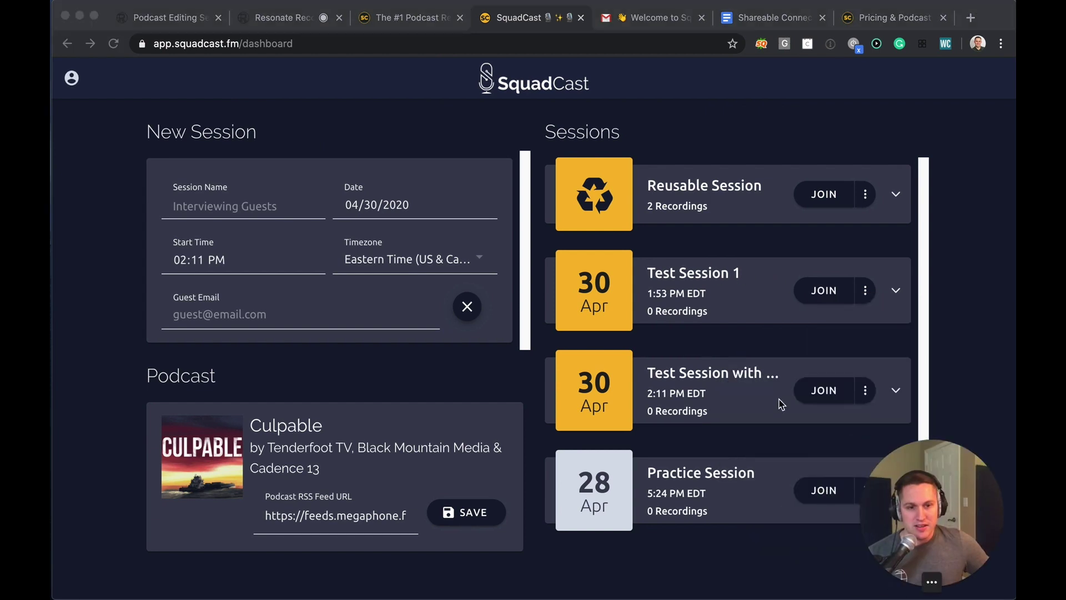
Copy the guest invite link of the test session scheduled for 2:11 PM on 30 April
{"action": "left_click", "coordinate": [741, 387]}
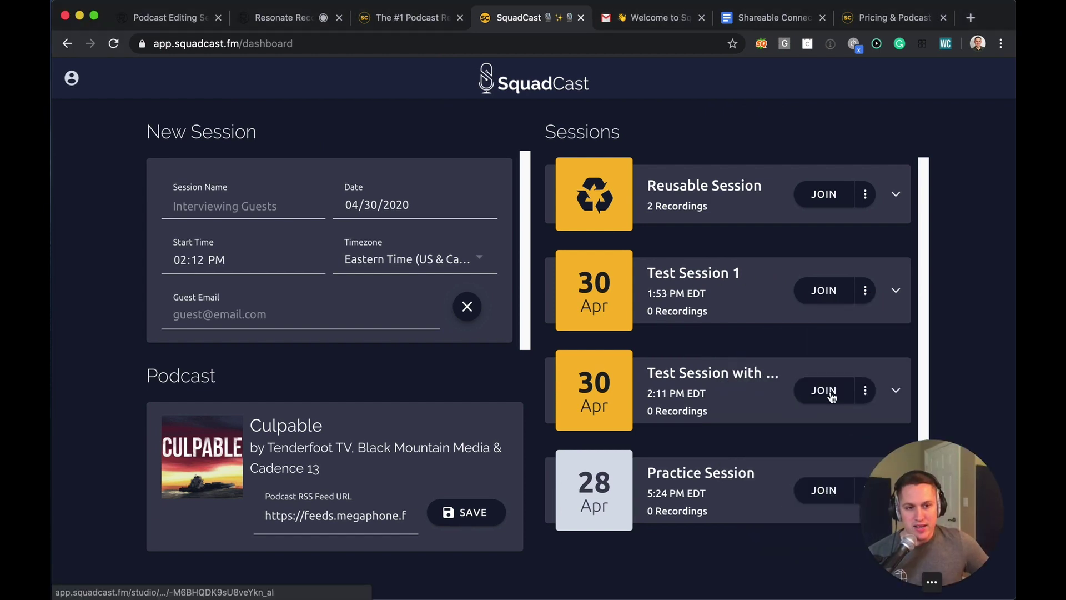
{"action": "left_click", "coordinate": [865, 390]}
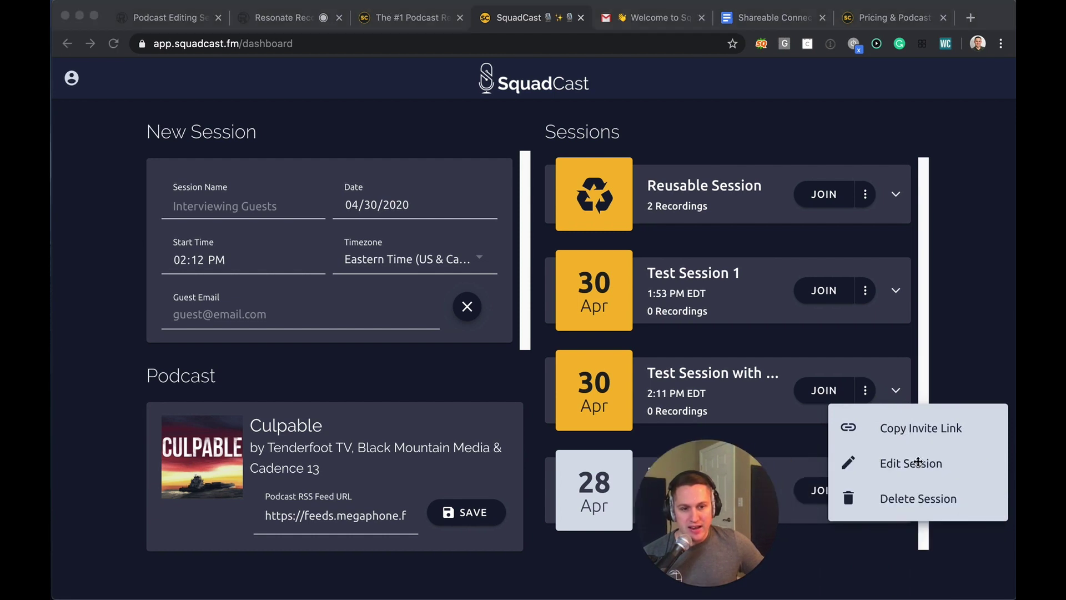
{"action": "left_click", "coordinate": [914, 431]}
{"action": "left_click", "coordinate": [914, 433]}
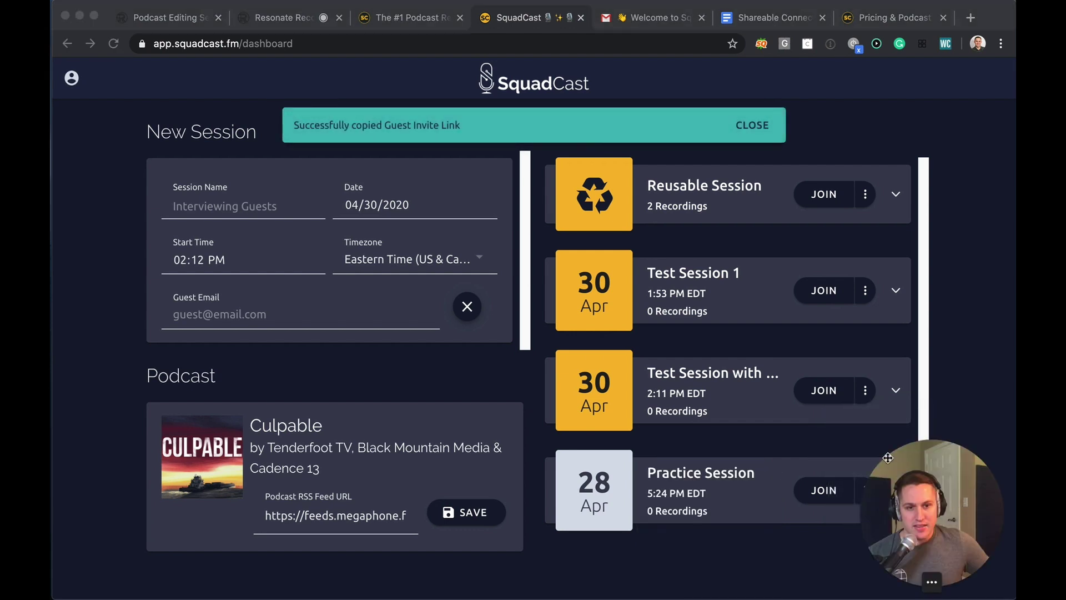
Enter the Green Room of the 2:11 PM test session and replace the email address with the host's first name
{"action": "left_click", "coordinate": [823, 392]}
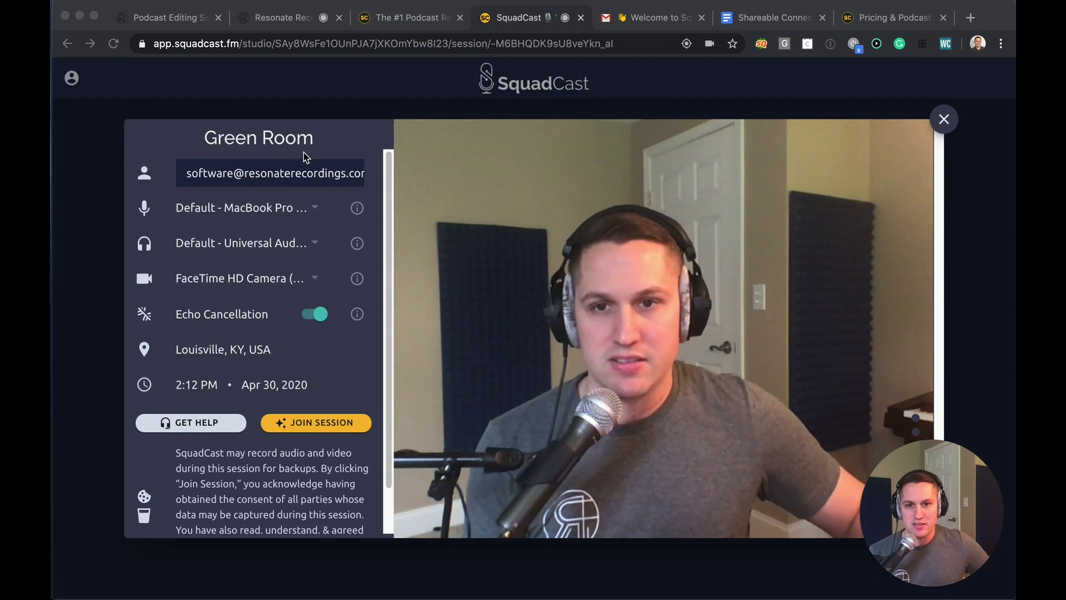
{"action": "triple_click", "coordinate": [307, 177]}
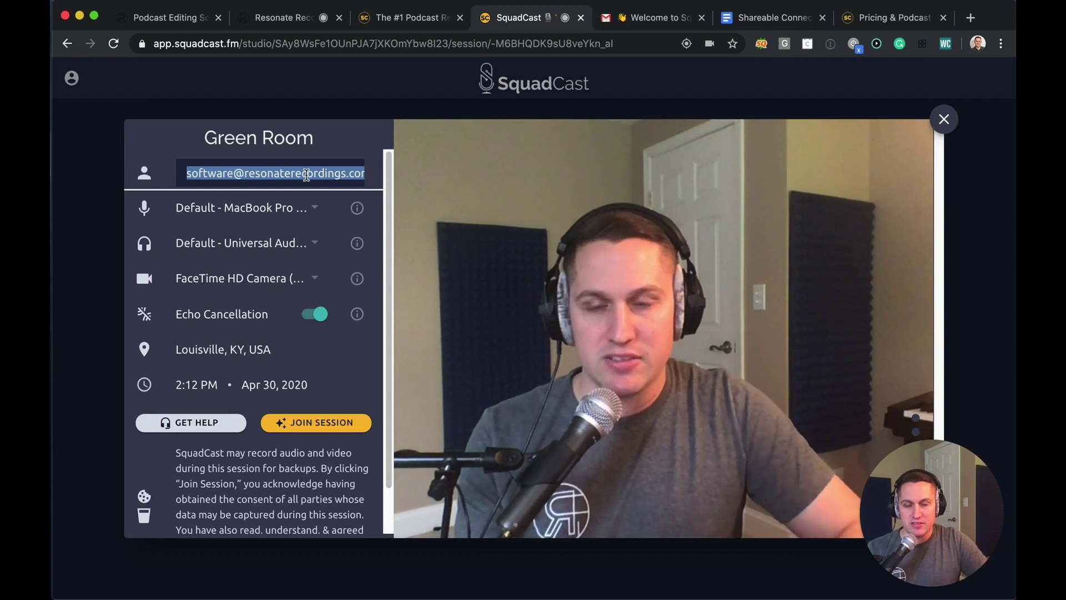
{"action": "type", "text": "Jacob"}
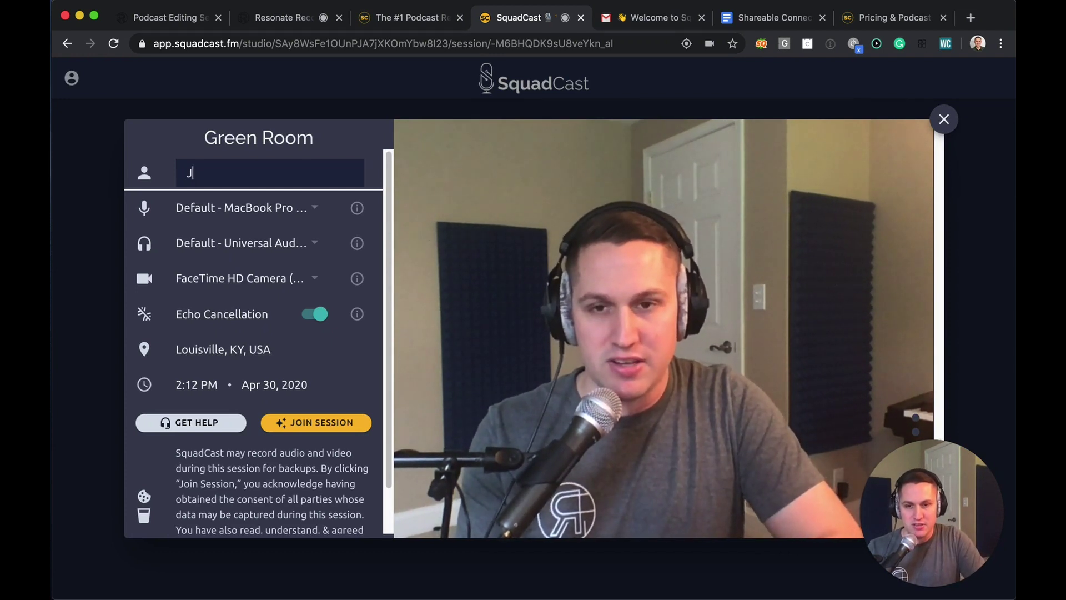
Set both the microphone and the headphone output to Samson Q2U Microphone, and check the available camera choices
{"action": "left_click", "coordinate": [316, 210]}
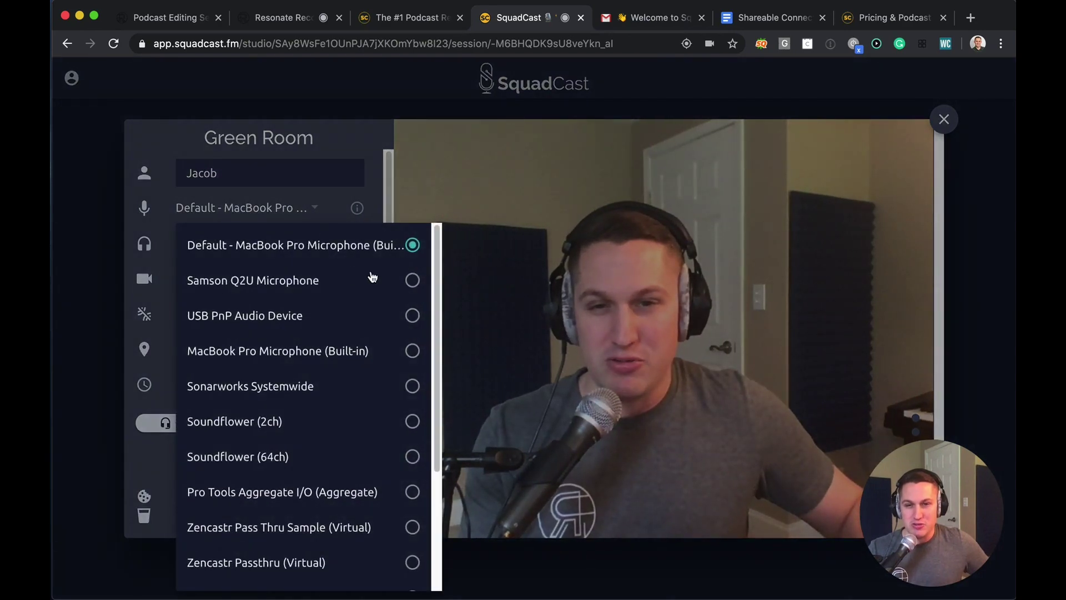
{"action": "left_click", "coordinate": [413, 281]}
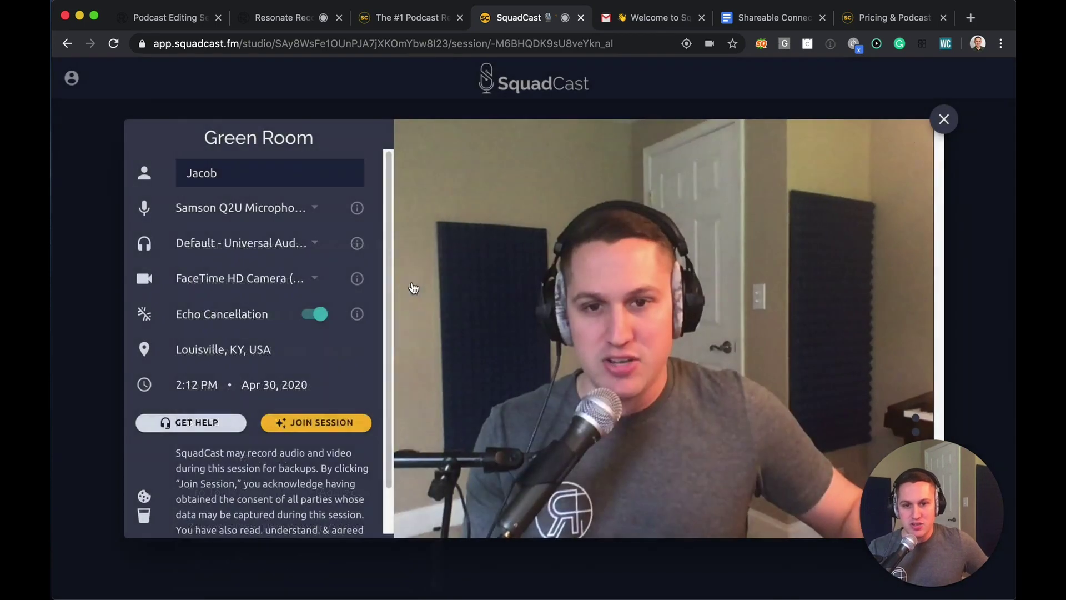
{"action": "left_click", "coordinate": [316, 243]}
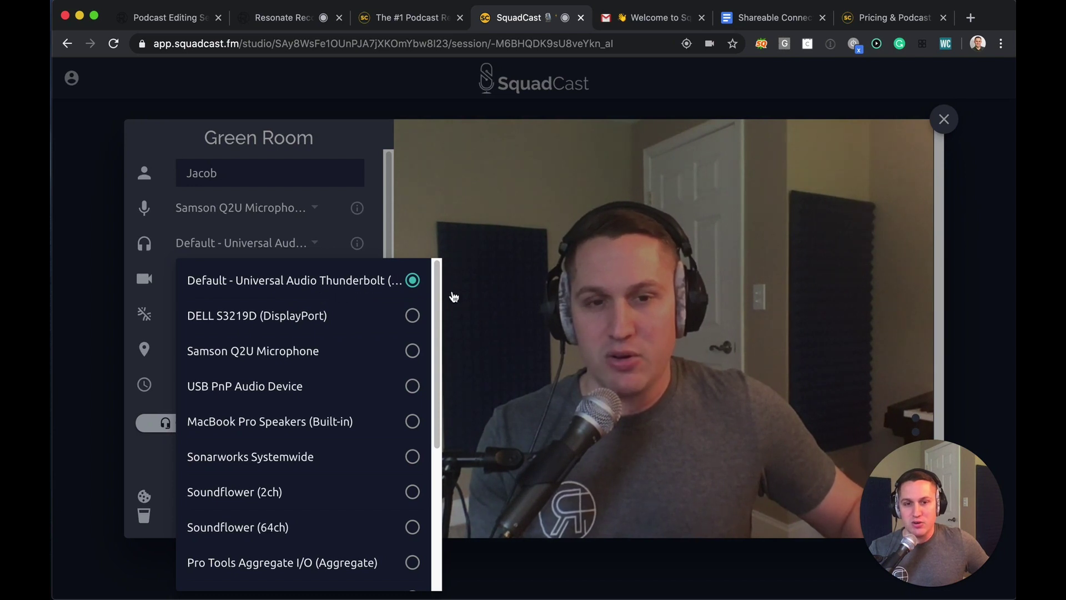
{"action": "left_click", "coordinate": [413, 351]}
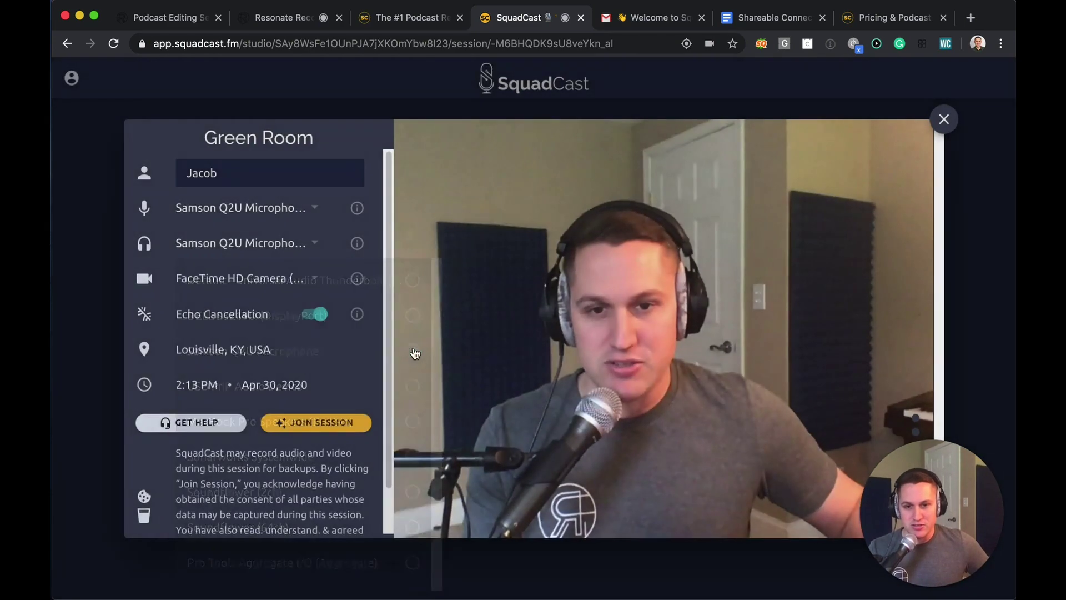
{"action": "left_click", "coordinate": [319, 279]}
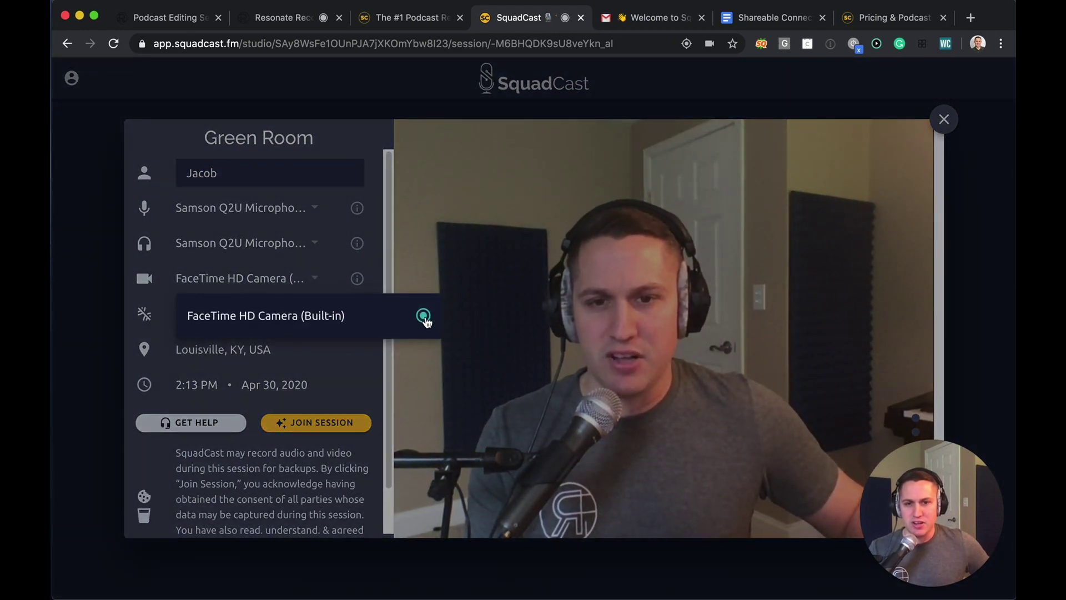
{"action": "left_click", "coordinate": [328, 312]}
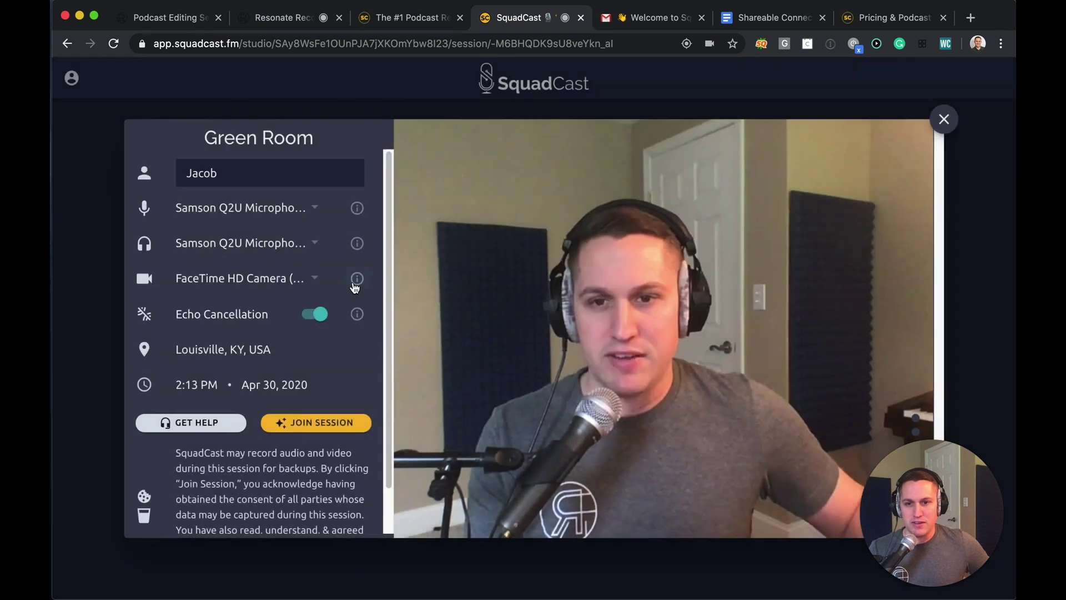
Turn off Echo Cancellation in the Green Room
{"action": "left_click", "coordinate": [314, 322]}
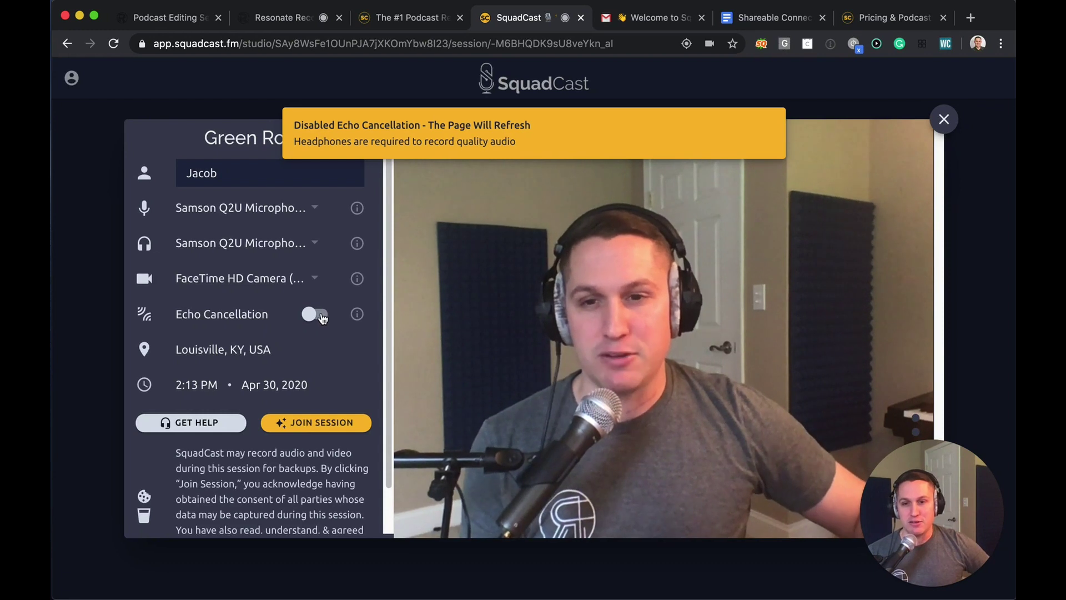
{"action": "left_click", "coordinate": [320, 315]}
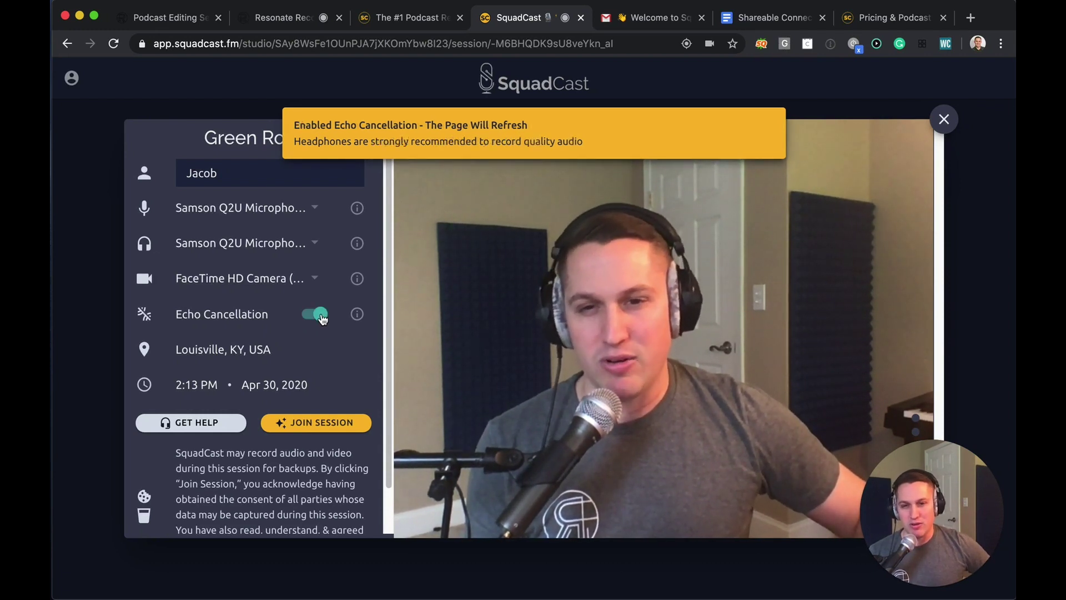
{"action": "left_click", "coordinate": [322, 316]}
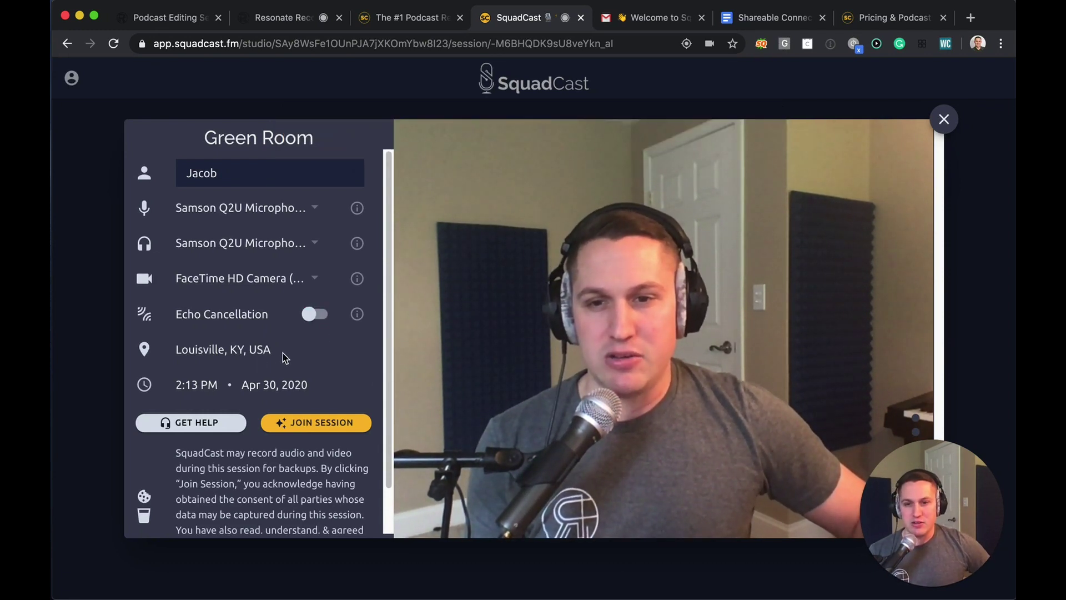
Check the browser's location, camera and microphone permissions for the SquadCast page
{"action": "left_click", "coordinate": [687, 46]}
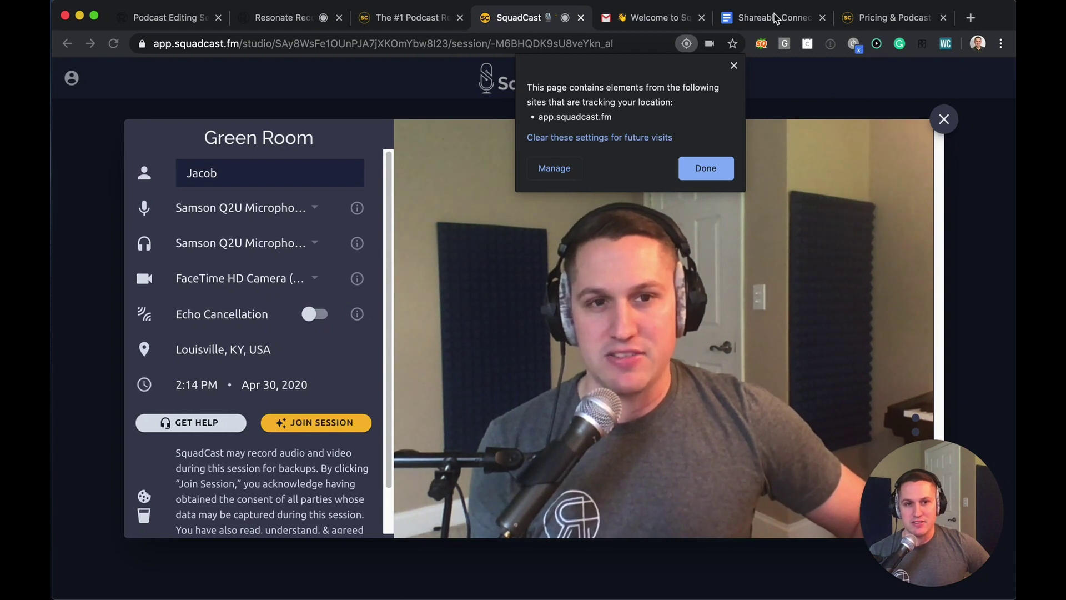
{"action": "left_click", "coordinate": [709, 45]}
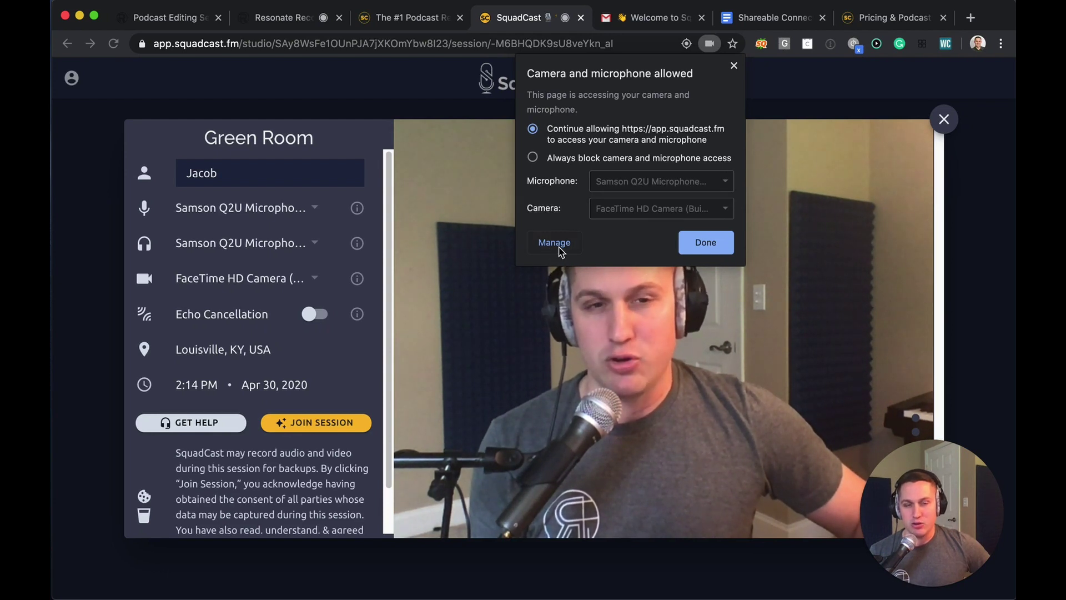
{"action": "left_click", "coordinate": [711, 46]}
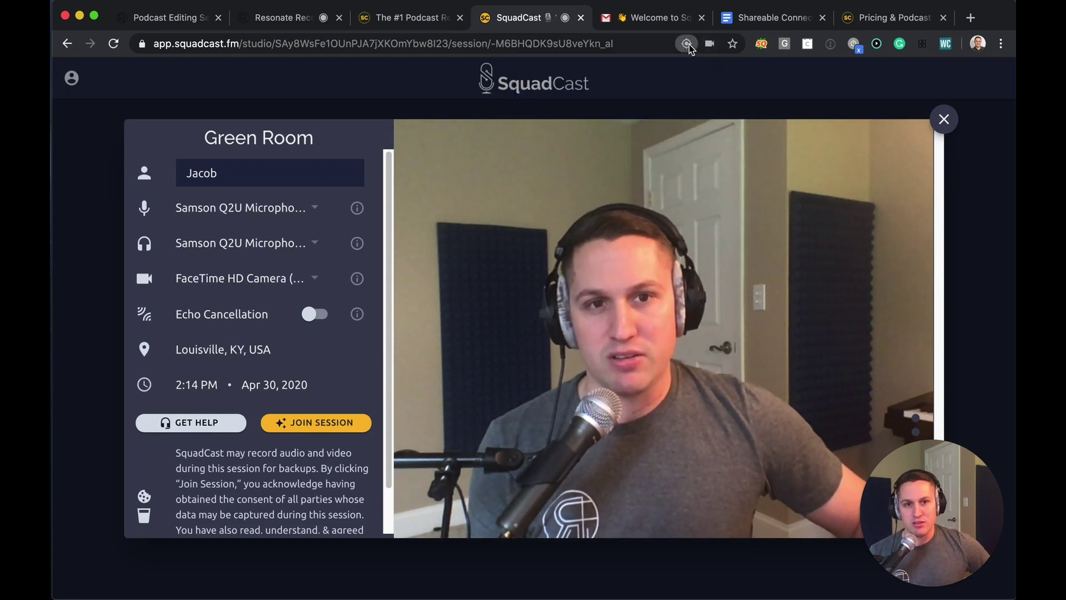
{"action": "left_click", "coordinate": [687, 43]}
{"action": "left_click", "coordinate": [687, 44]}
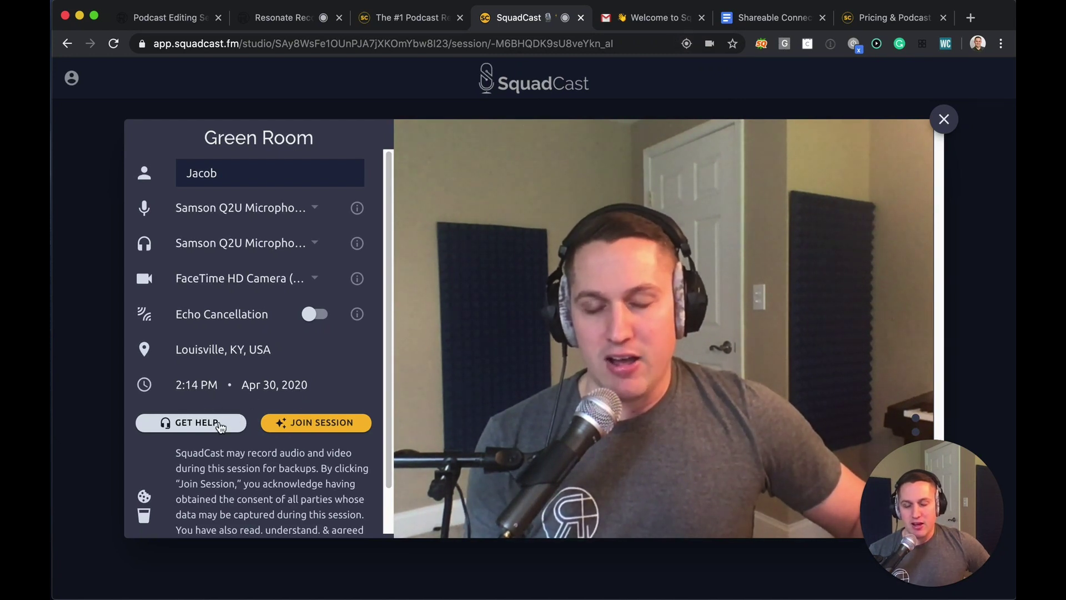
Review the recording consent terms and policies in the Green Room
{"action": "scroll", "coordinate": [240, 433], "scroll_direction": "down", "scroll_amount": 2}
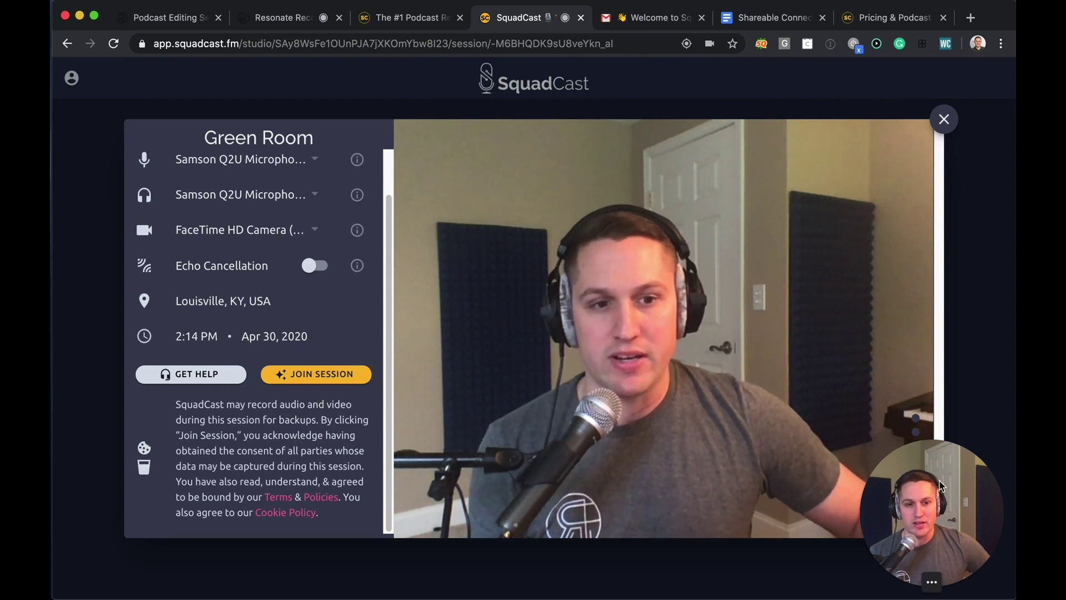
{"action": "mouse_move", "coordinate": [930, 549]}
{"action": "left_click", "coordinate": [898, 582]}
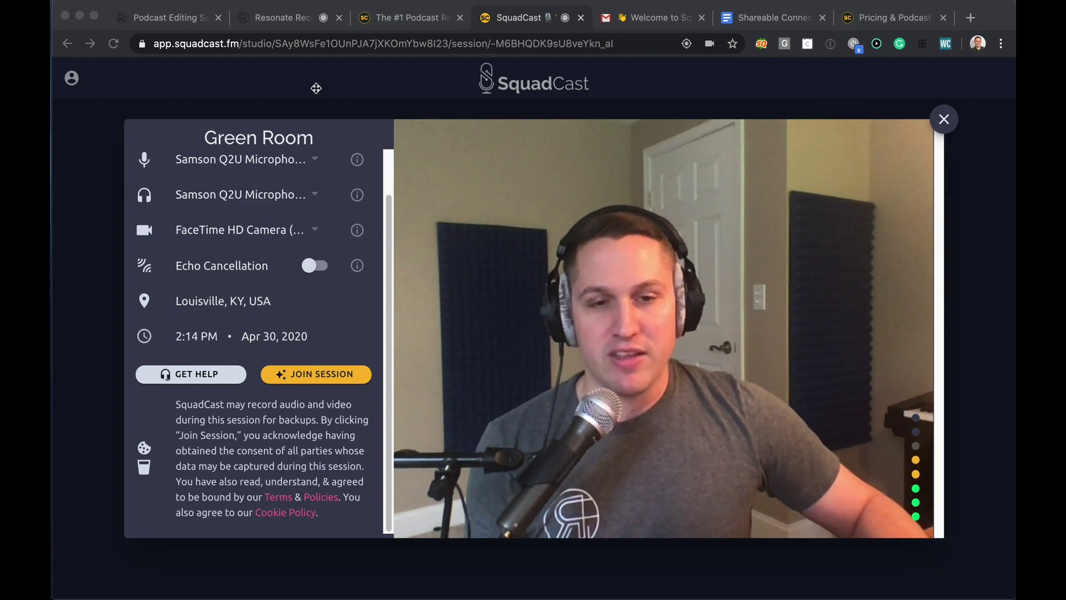
View the running Resonate Recorder backup recording and the Resonate Recordings home page
{"action": "left_click", "coordinate": [285, 20]}
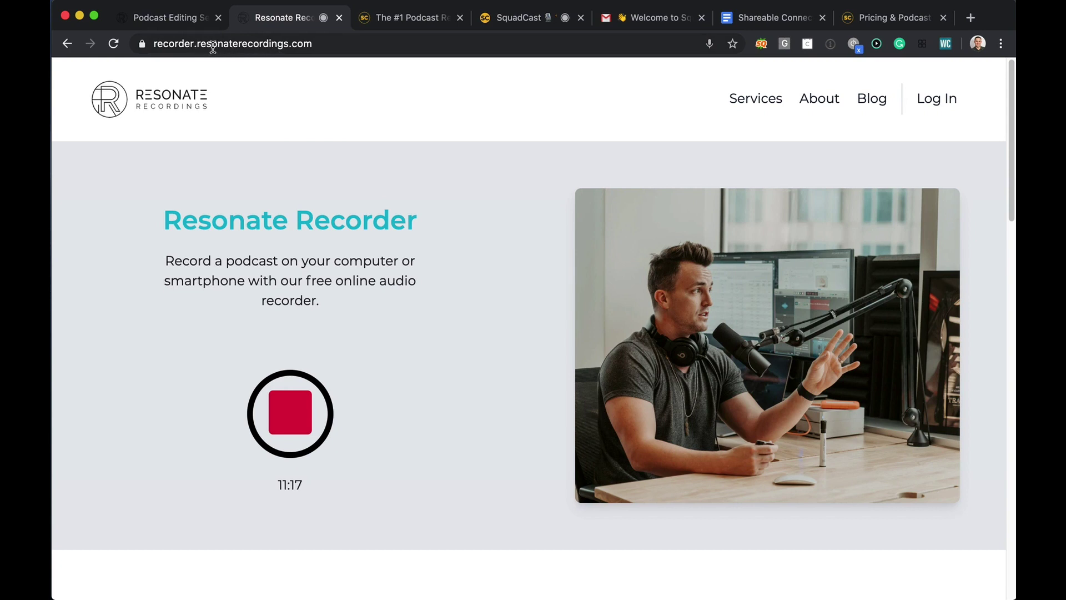
{"action": "left_click", "coordinate": [158, 23]}
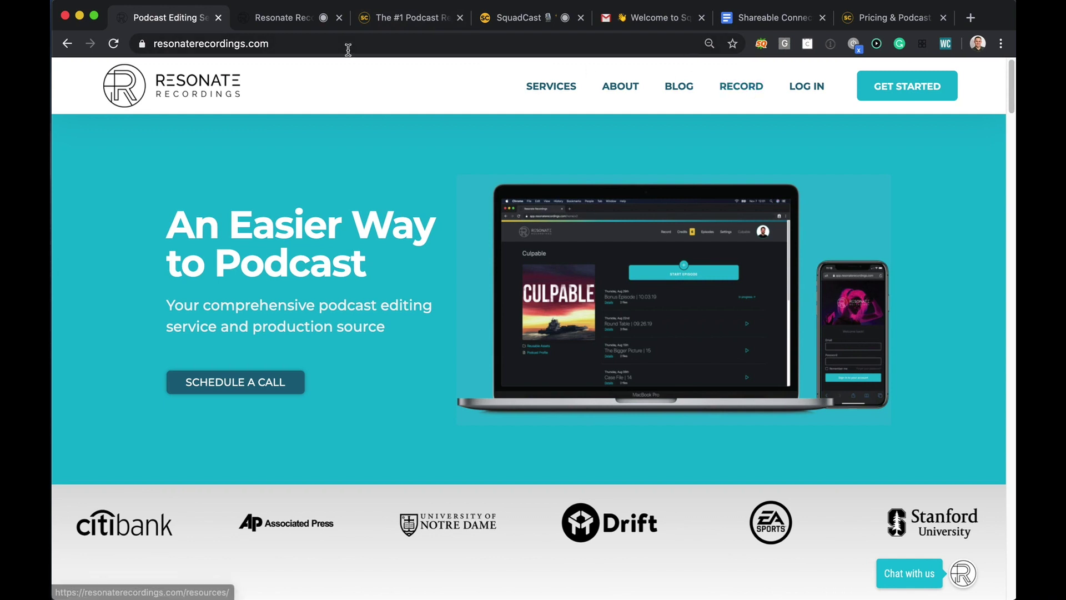
{"action": "left_click", "coordinate": [282, 21]}
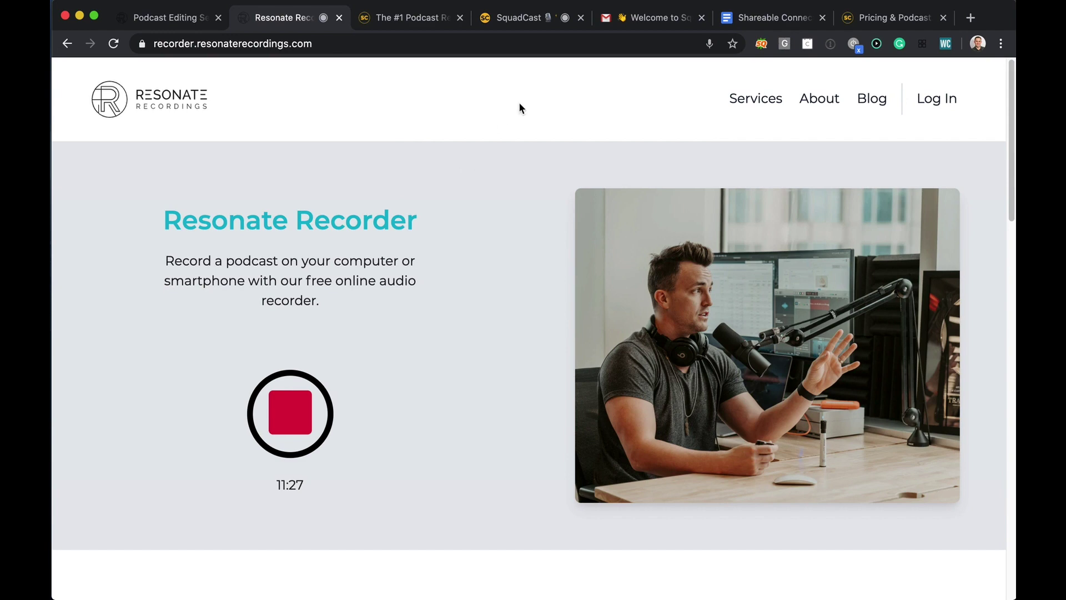
Return to the SquadCast Green Room, join the session and copy its guest invite link
{"action": "left_click", "coordinate": [534, 19]}
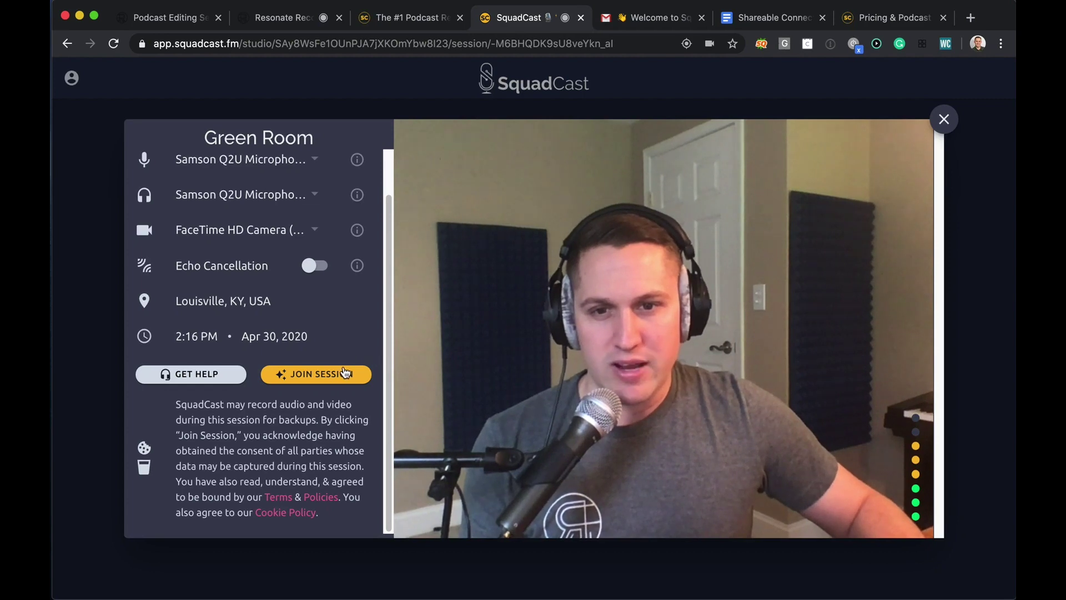
{"action": "left_click", "coordinate": [345, 373]}
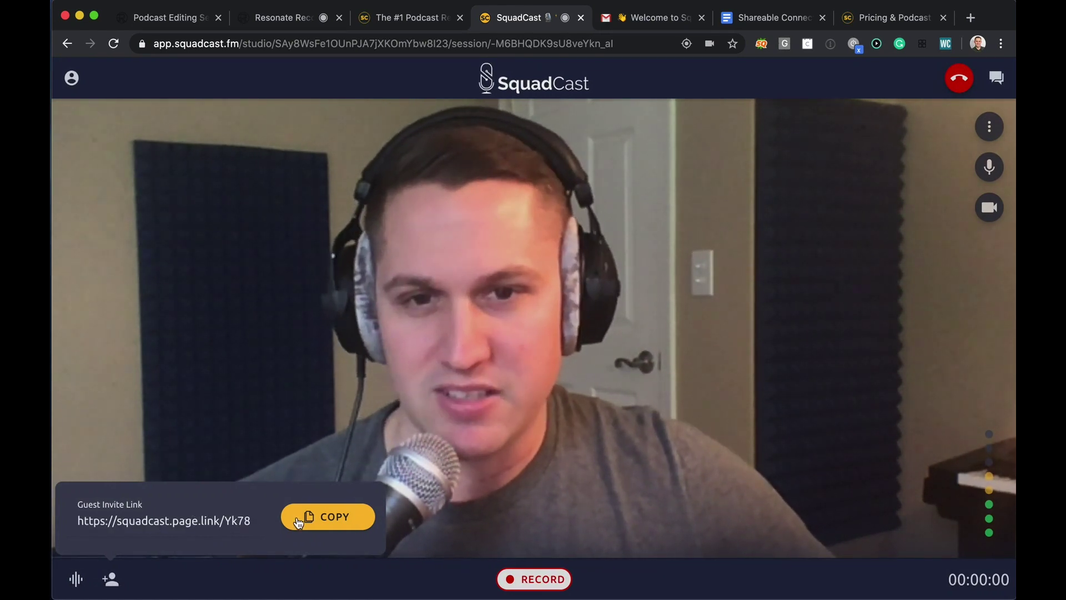
{"action": "left_click", "coordinate": [335, 518]}
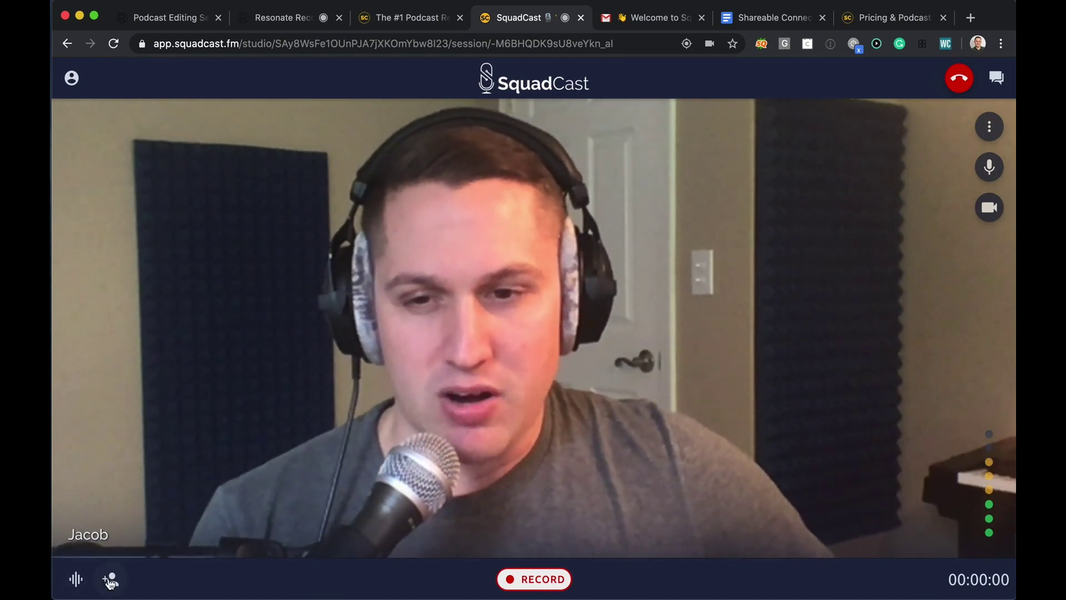
Examine the studio's sound control, guest invite link and account options
{"action": "left_click", "coordinate": [76, 580]}
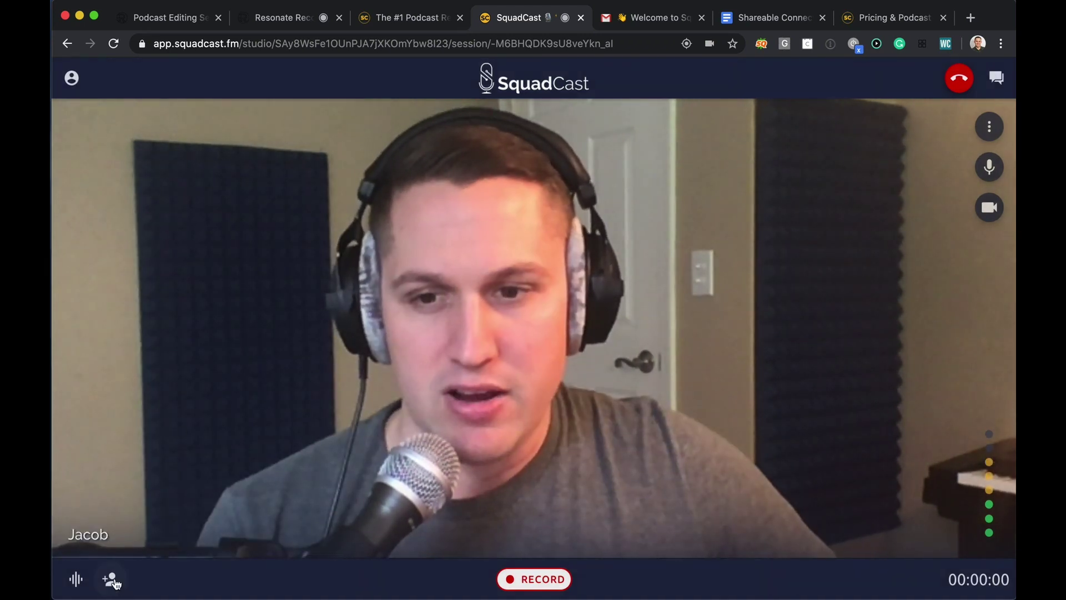
{"action": "left_click", "coordinate": [110, 580]}
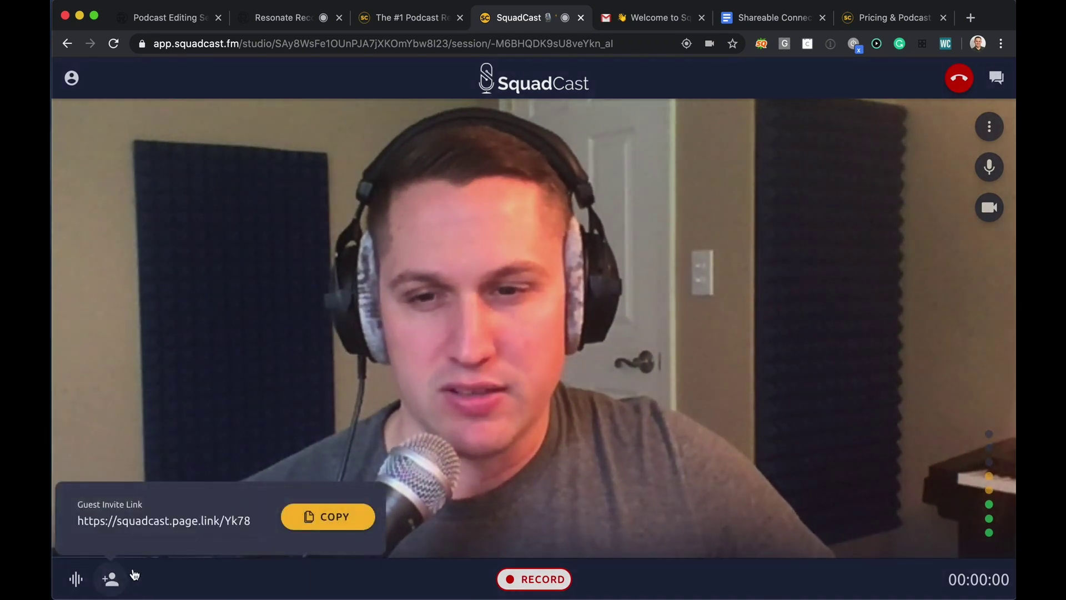
{"action": "left_click", "coordinate": [776, 399]}
{"action": "left_click", "coordinate": [69, 83]}
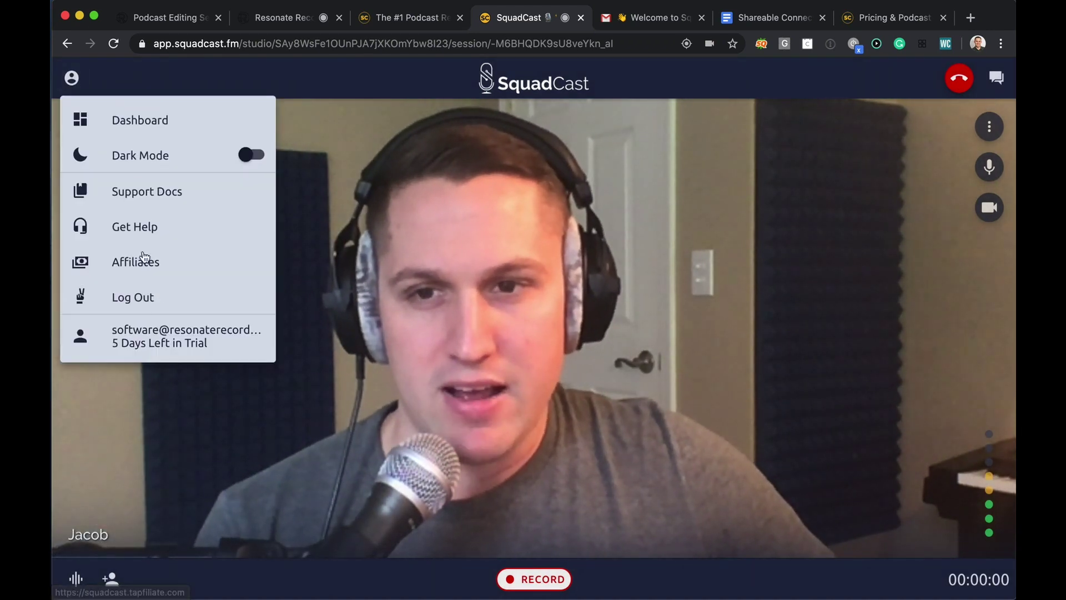
{"action": "left_click", "coordinate": [73, 79]}
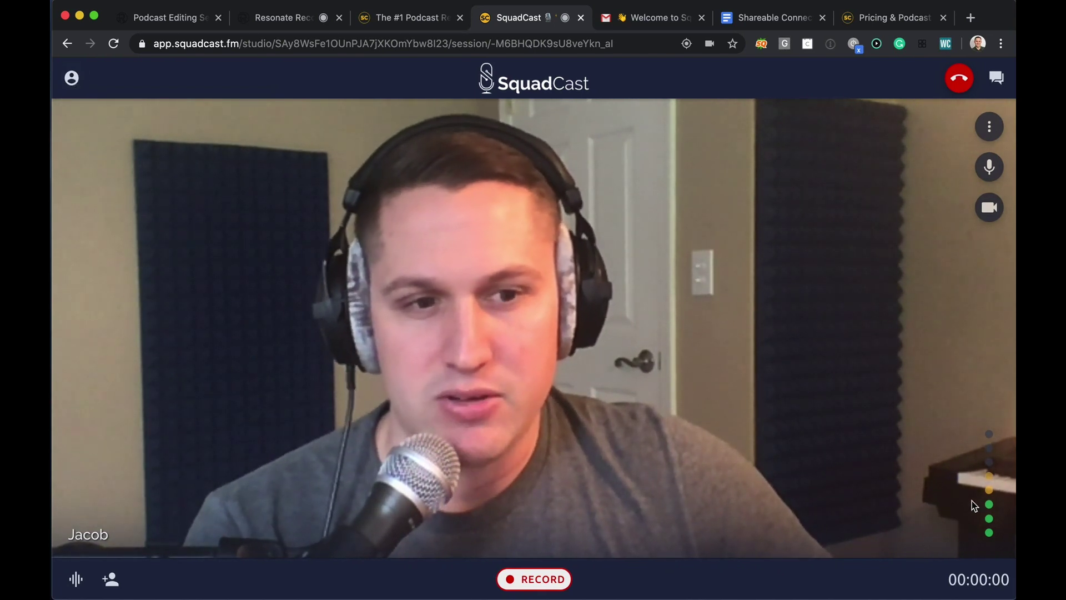
Switch Echo Cancellation on and off again in the studio's device settings, and rejoin the session from the Green Room
{"action": "left_click", "coordinate": [989, 126]}
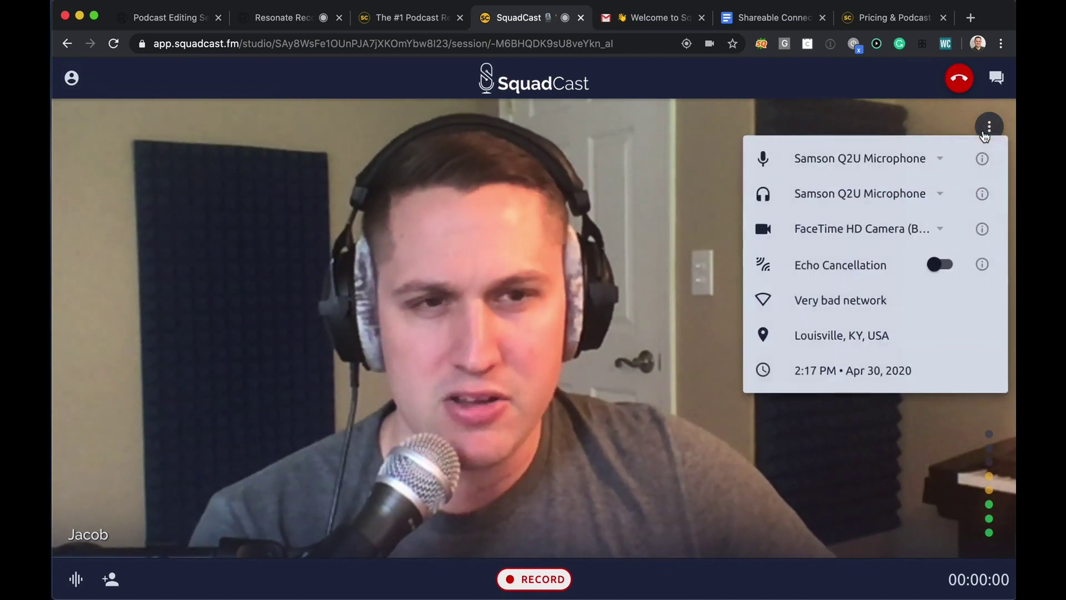
{"action": "left_click", "coordinate": [946, 267]}
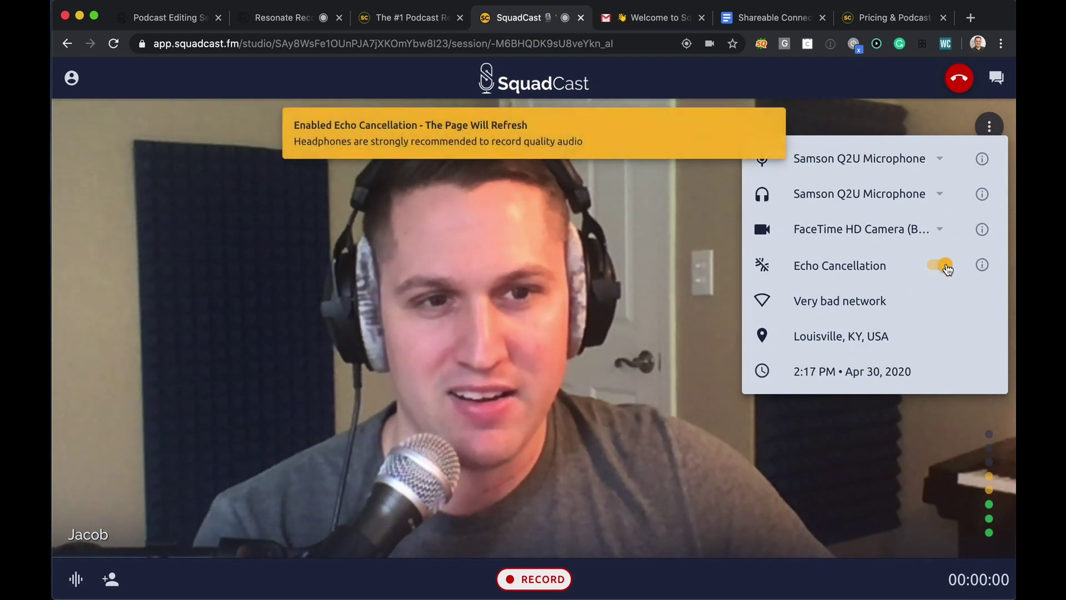
{"action": "left_click", "coordinate": [945, 265]}
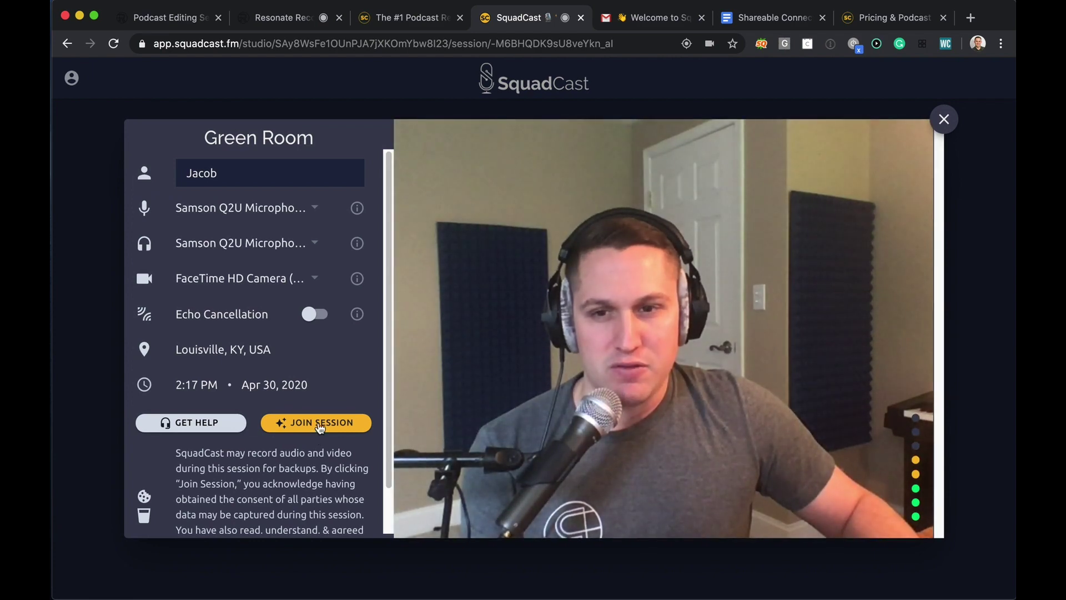
{"action": "left_click", "coordinate": [319, 423]}
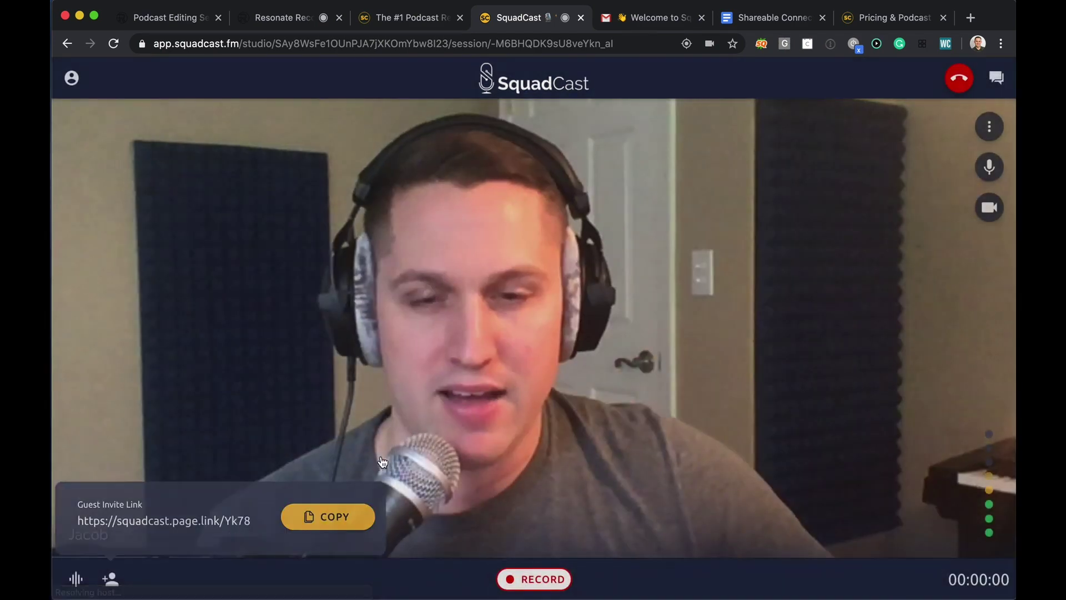
Review the host's device settings in the studio, and switch the camera off and on again
{"action": "left_click", "coordinate": [990, 127]}
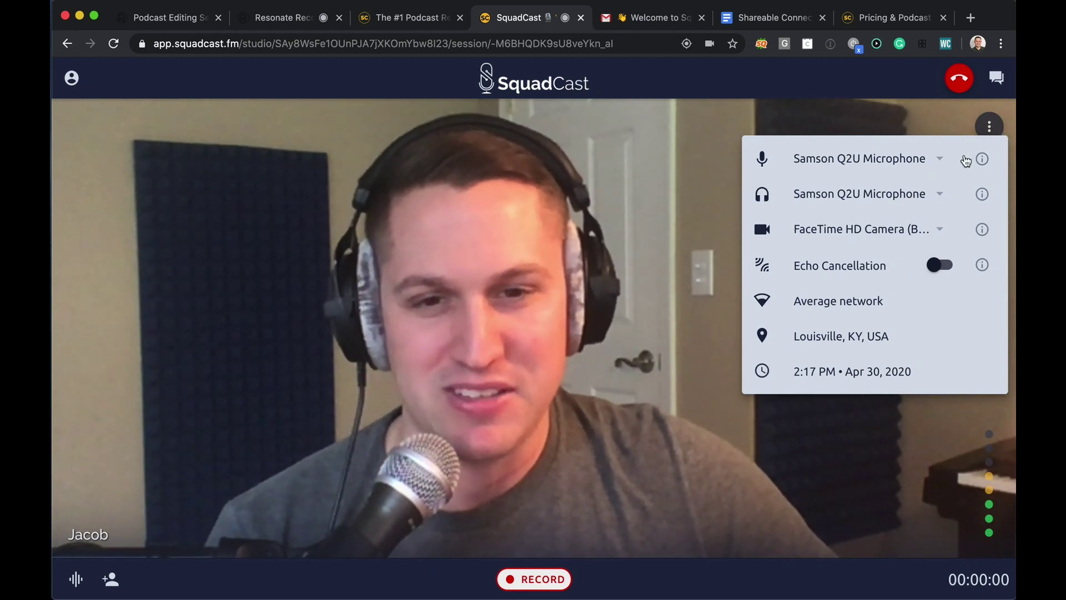
{"action": "left_click", "coordinate": [989, 127]}
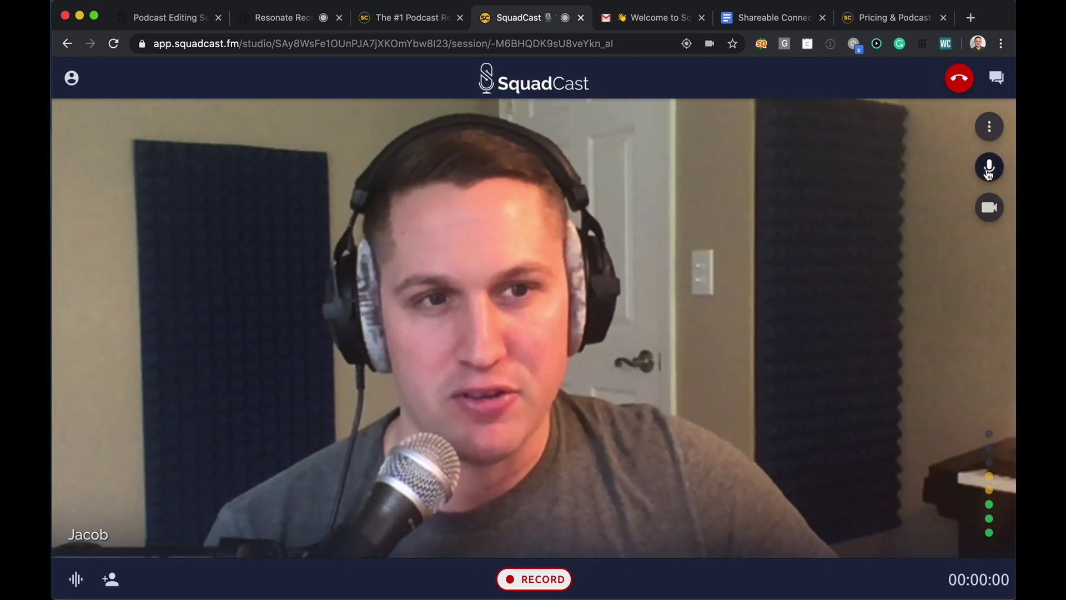
{"action": "left_click", "coordinate": [1000, 210]}
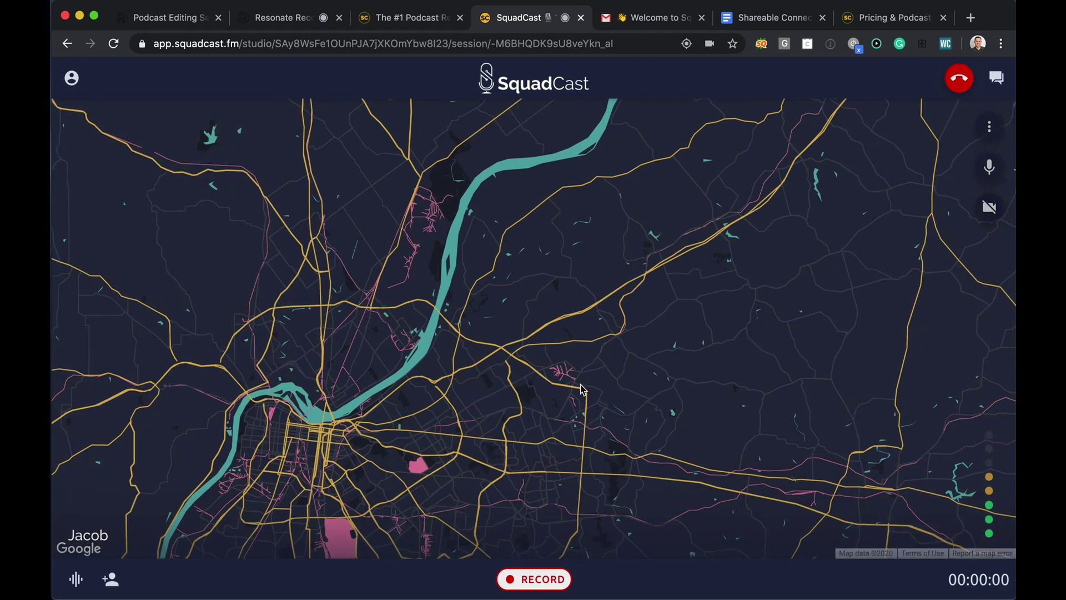
{"action": "left_click", "coordinate": [994, 210]}
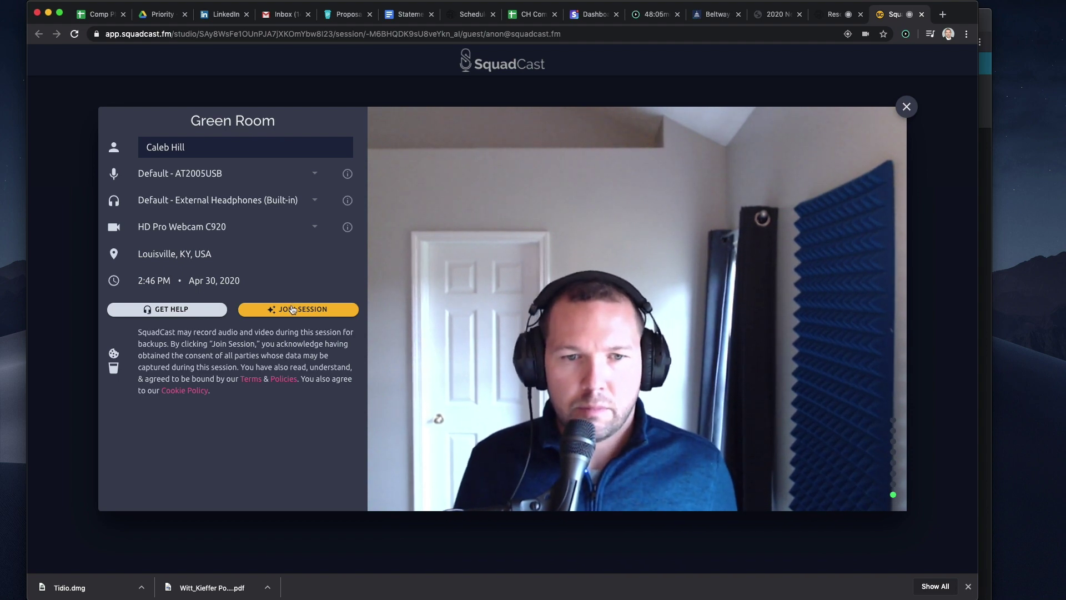
Join the session as the guest from the Green Room, and check the guest's device details from the host's studio
{"action": "left_click", "coordinate": [292, 310]}
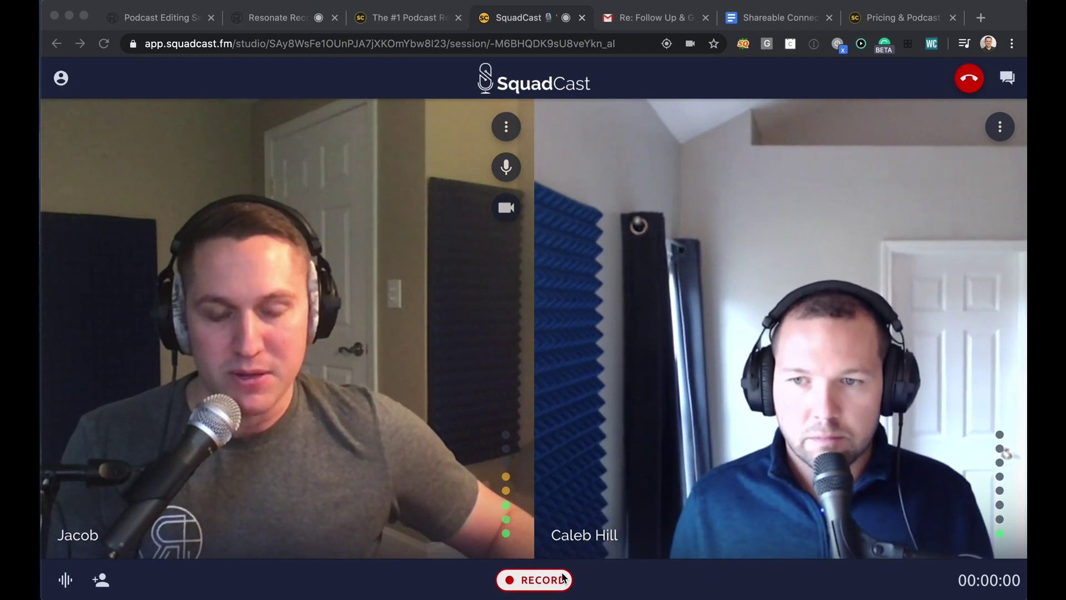
{"action": "left_click", "coordinate": [1000, 128]}
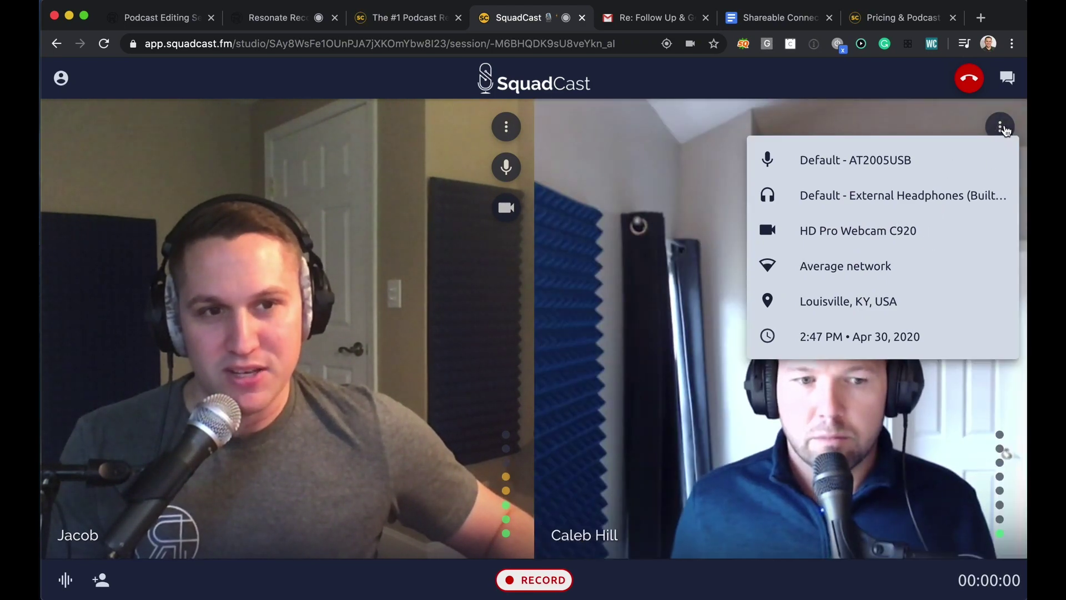
{"action": "left_click", "coordinate": [1002, 127]}
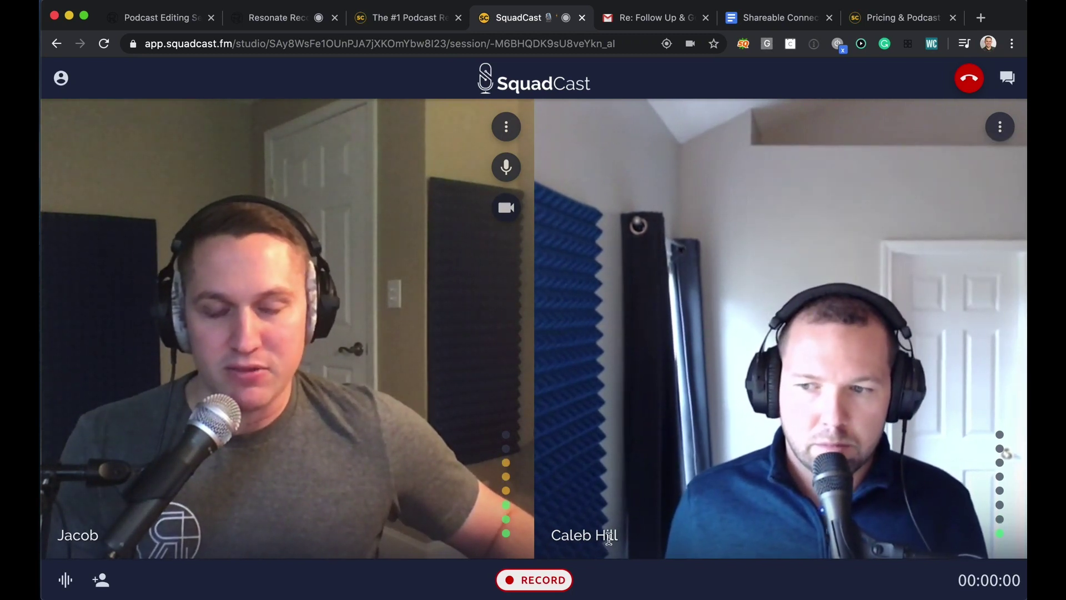
Record a test take of about 30 seconds with the guest, checking the upload progress of both tracks during recording
{"action": "left_click", "coordinate": [548, 586]}
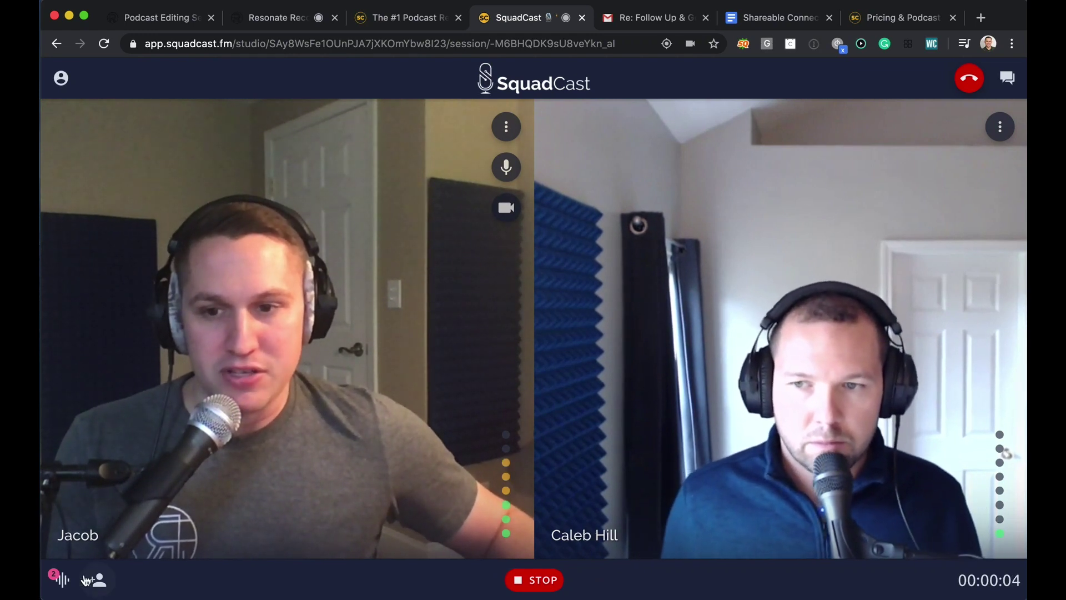
{"action": "left_click", "coordinate": [65, 582]}
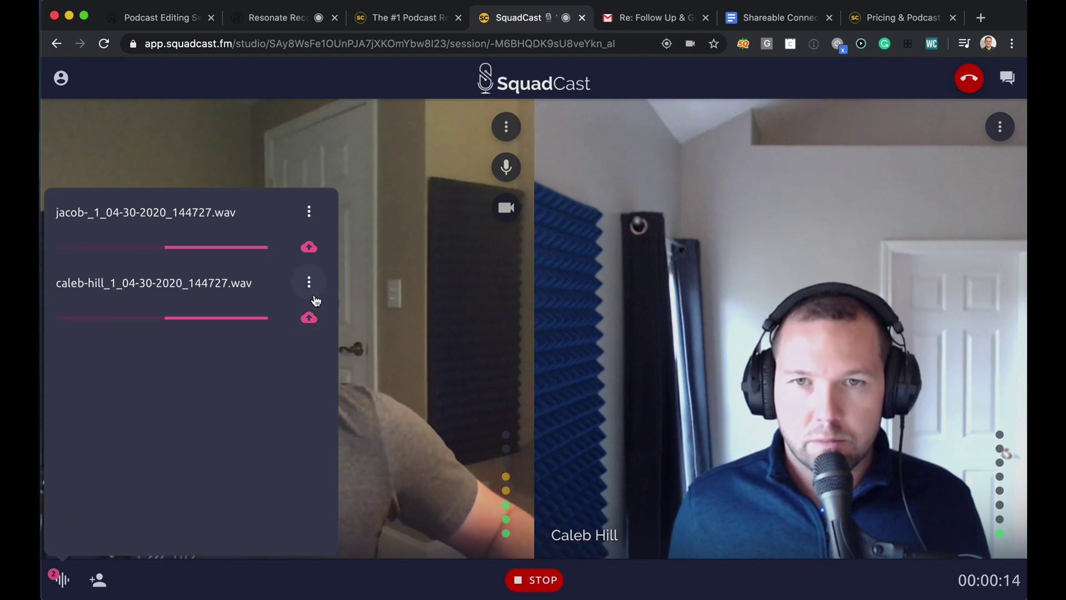
{"action": "left_click", "coordinate": [61, 580]}
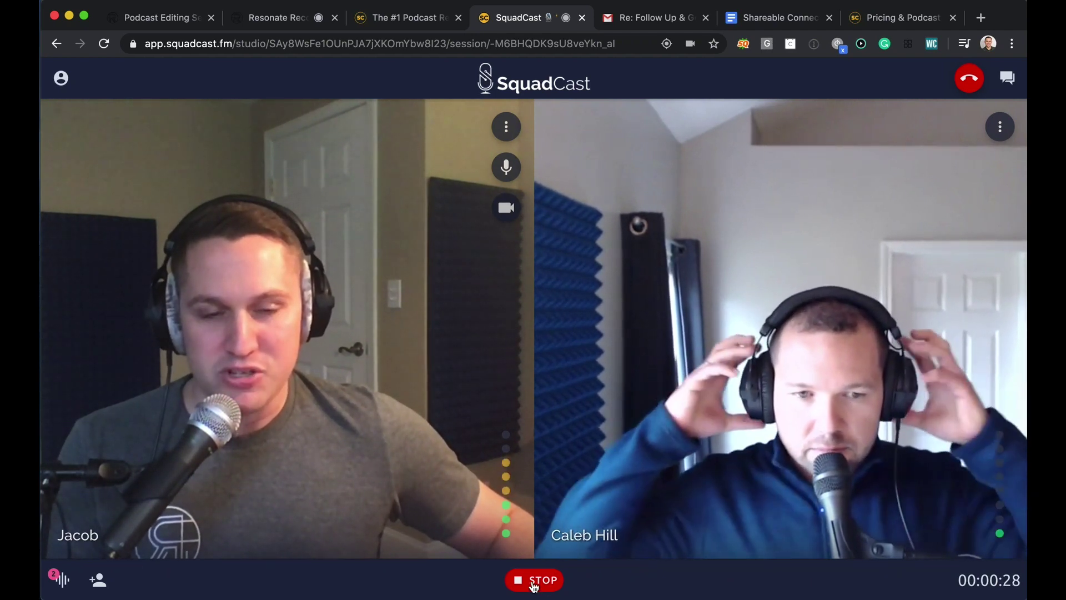
{"action": "left_click", "coordinate": [534, 580]}
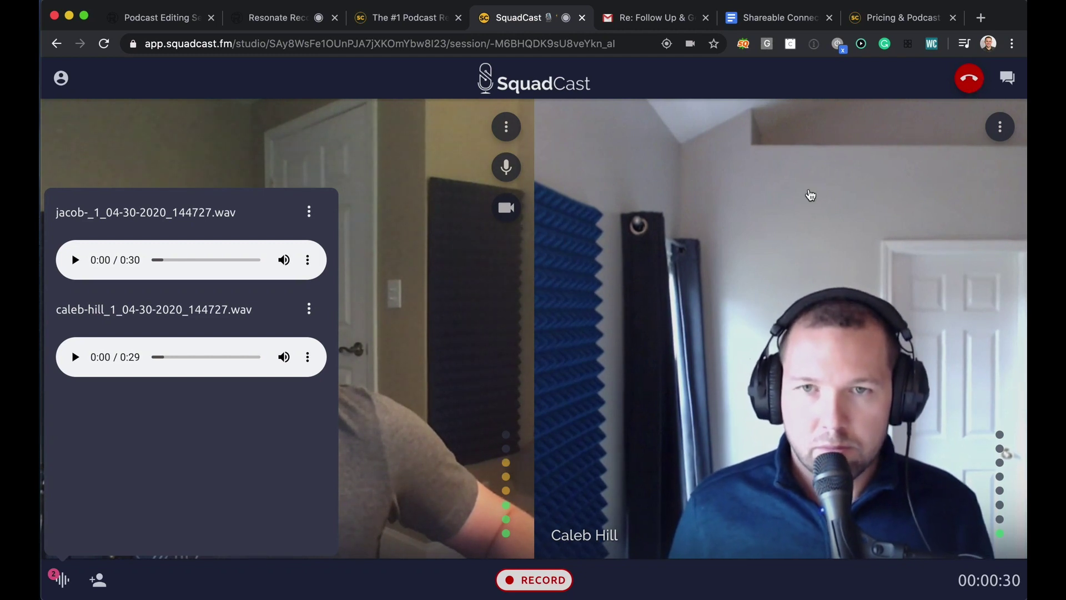
Examine the finished recordings in the studio and the share, download and delete options for the host's track
{"action": "left_click", "coordinate": [58, 580]}
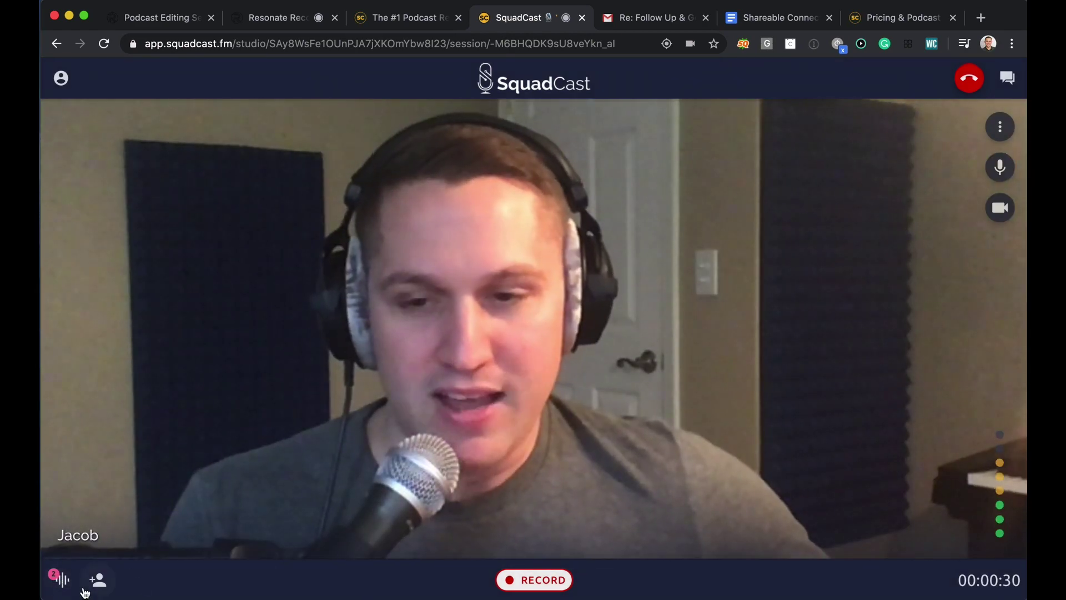
{"action": "left_click", "coordinate": [58, 580]}
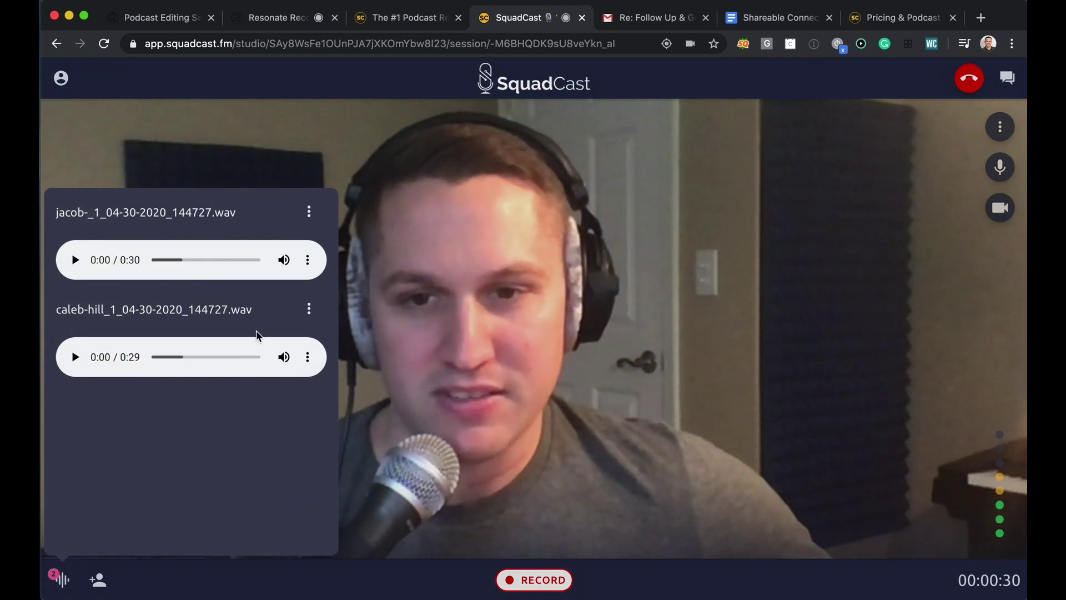
{"action": "left_click", "coordinate": [309, 212]}
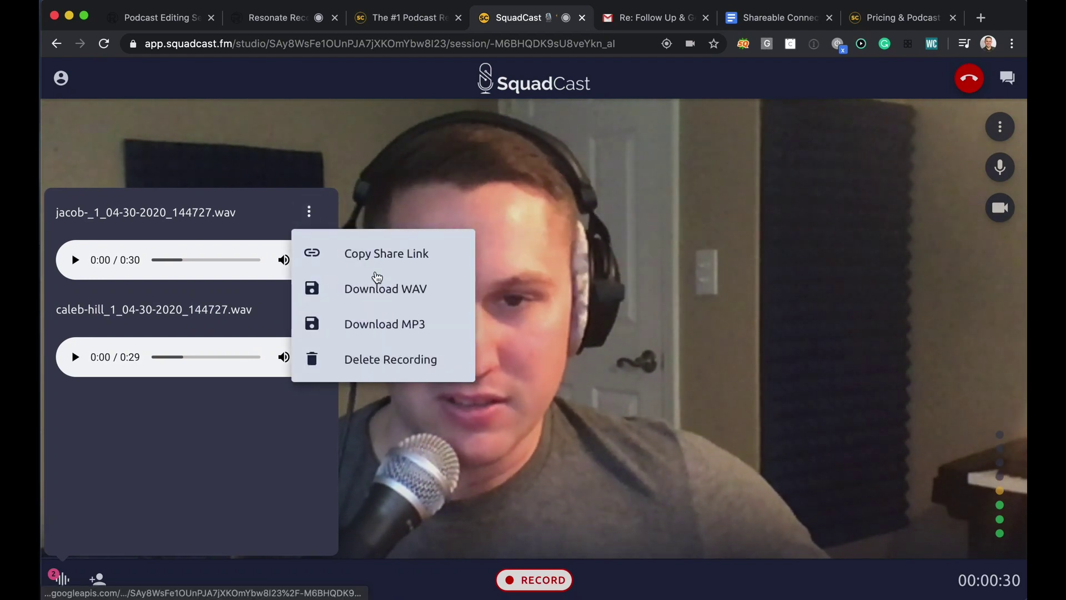
{"action": "left_click", "coordinate": [278, 198]}
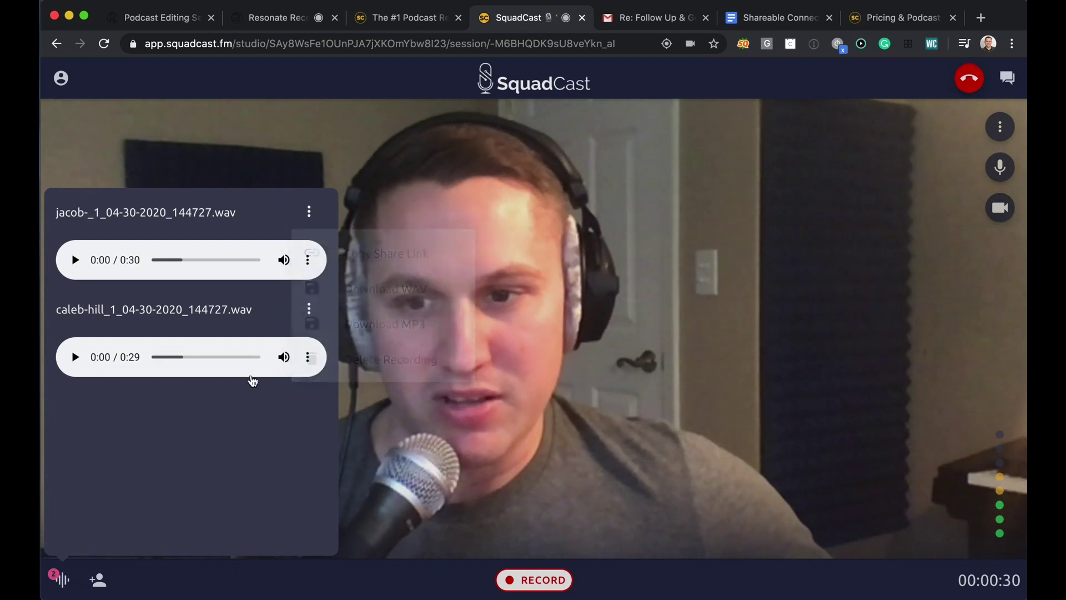
{"action": "left_click", "coordinate": [565, 425]}
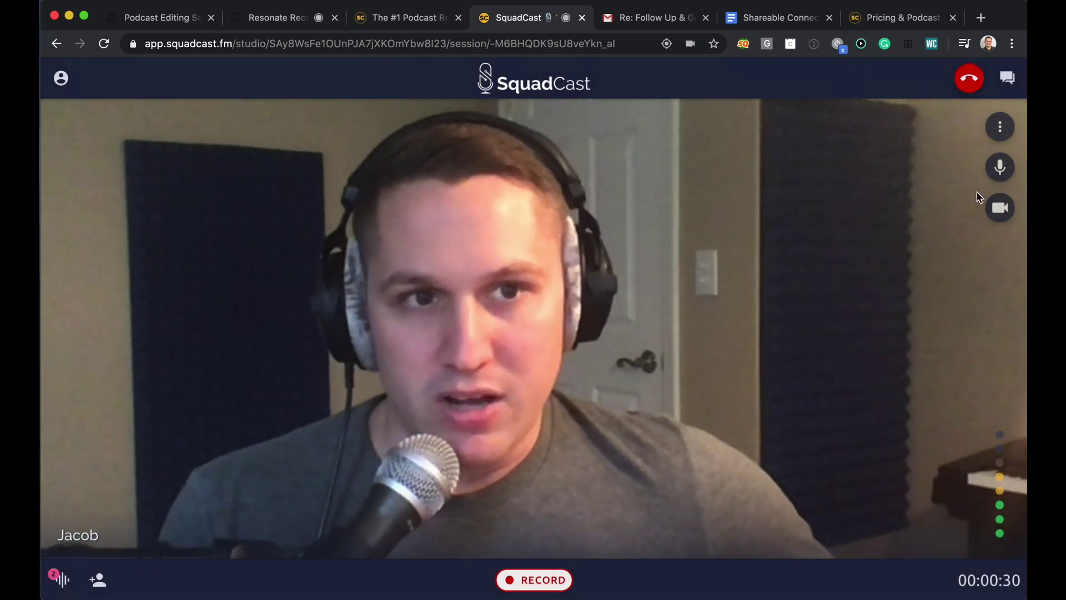
Leave the session with a five-star rating, and expand the 2:11 PM test session's recordings on the dashboard
{"action": "left_click", "coordinate": [969, 82]}
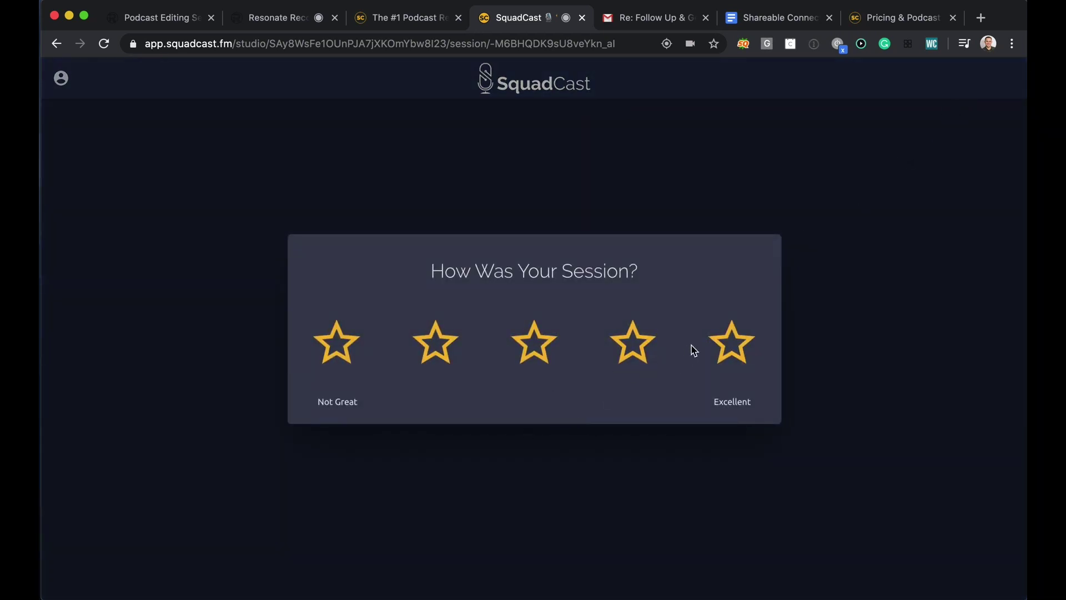
{"action": "left_click", "coordinate": [735, 348]}
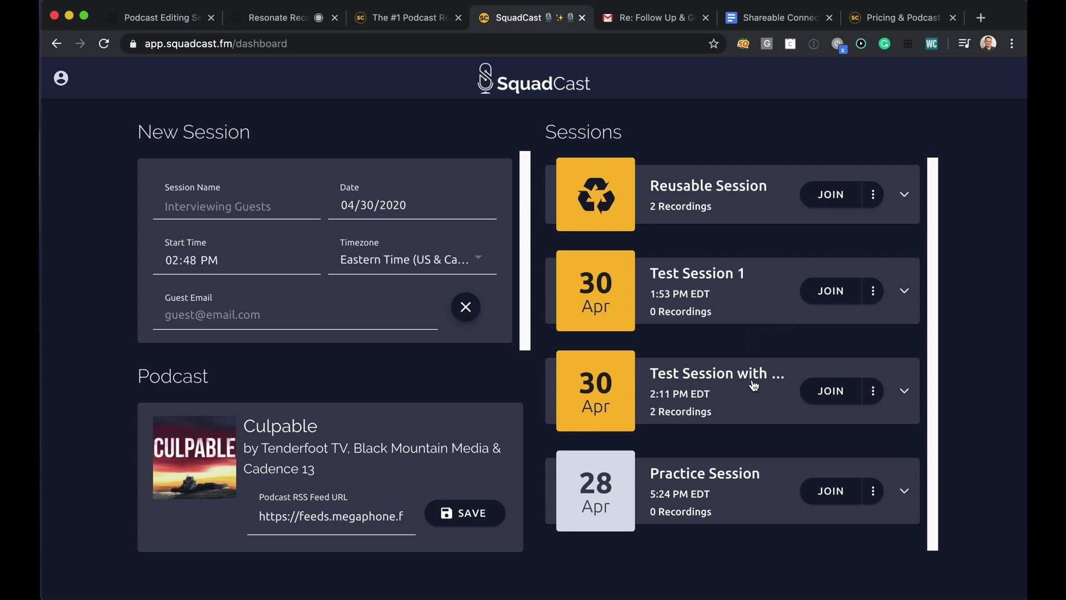
{"action": "left_click", "coordinate": [754, 401]}
{"action": "scroll", "coordinate": [753, 409], "scroll_direction": "down", "scroll_amount": 3}
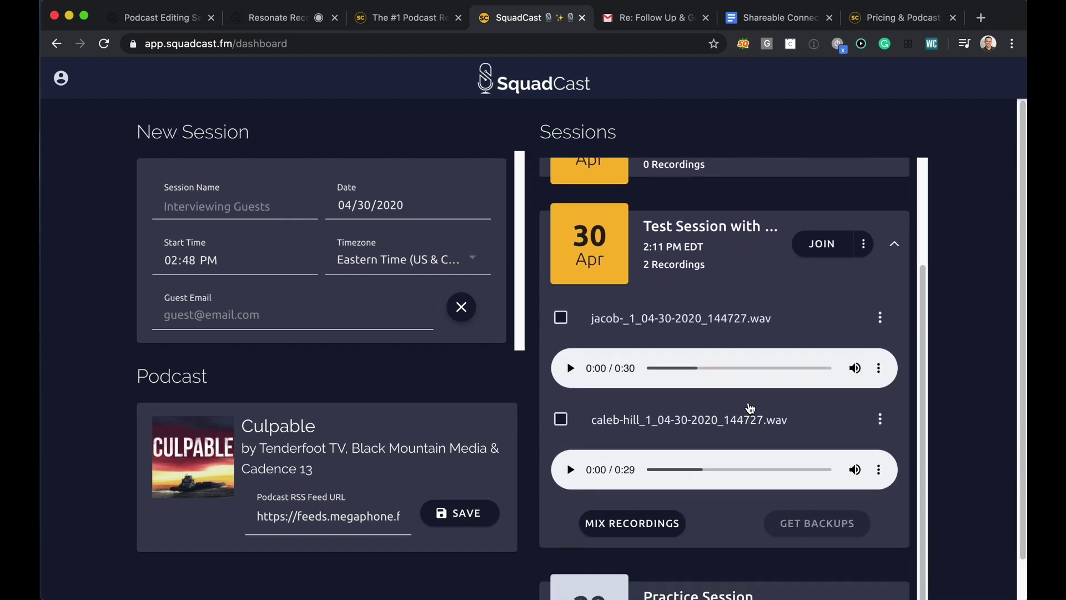